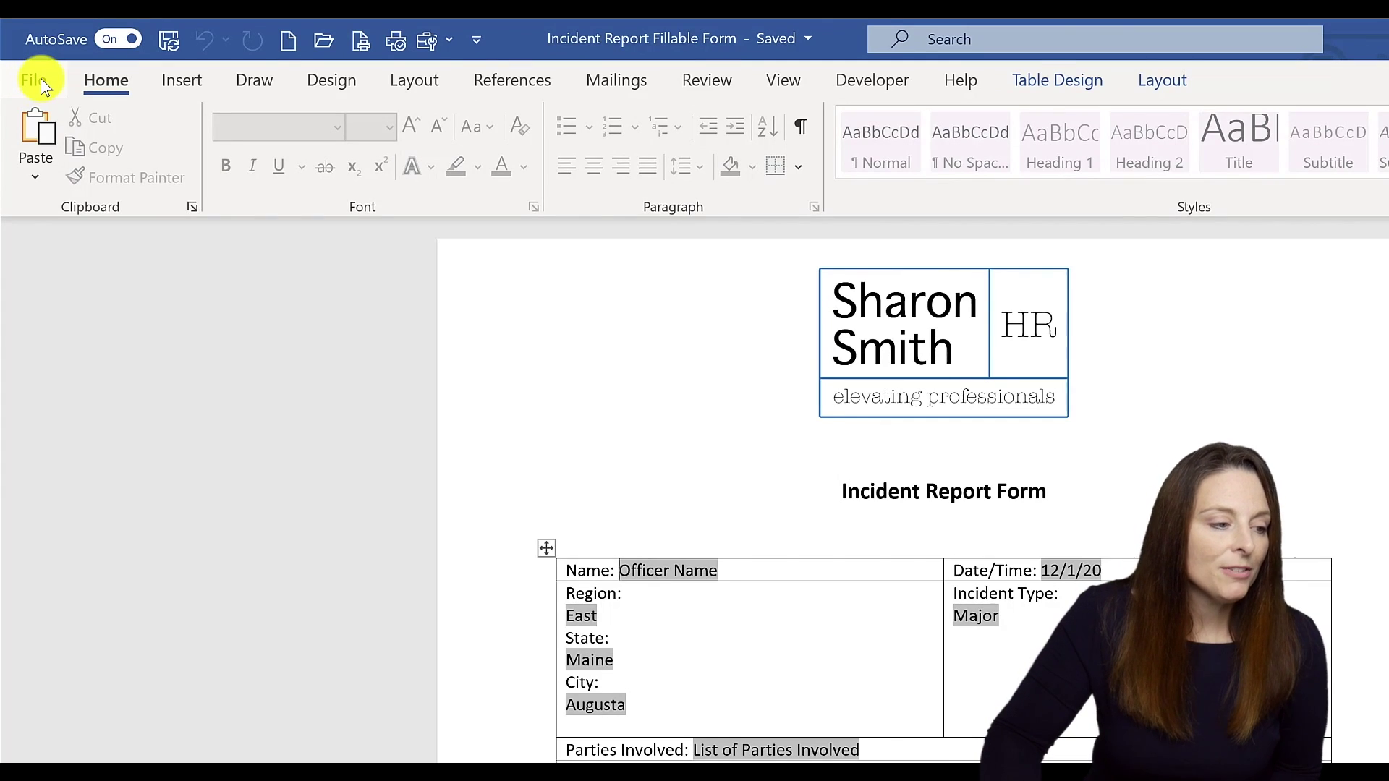
# Step: Open Save Options from Tools in the Save a Copy > Browse Save As dialog
pyautogui.click(36, 80)
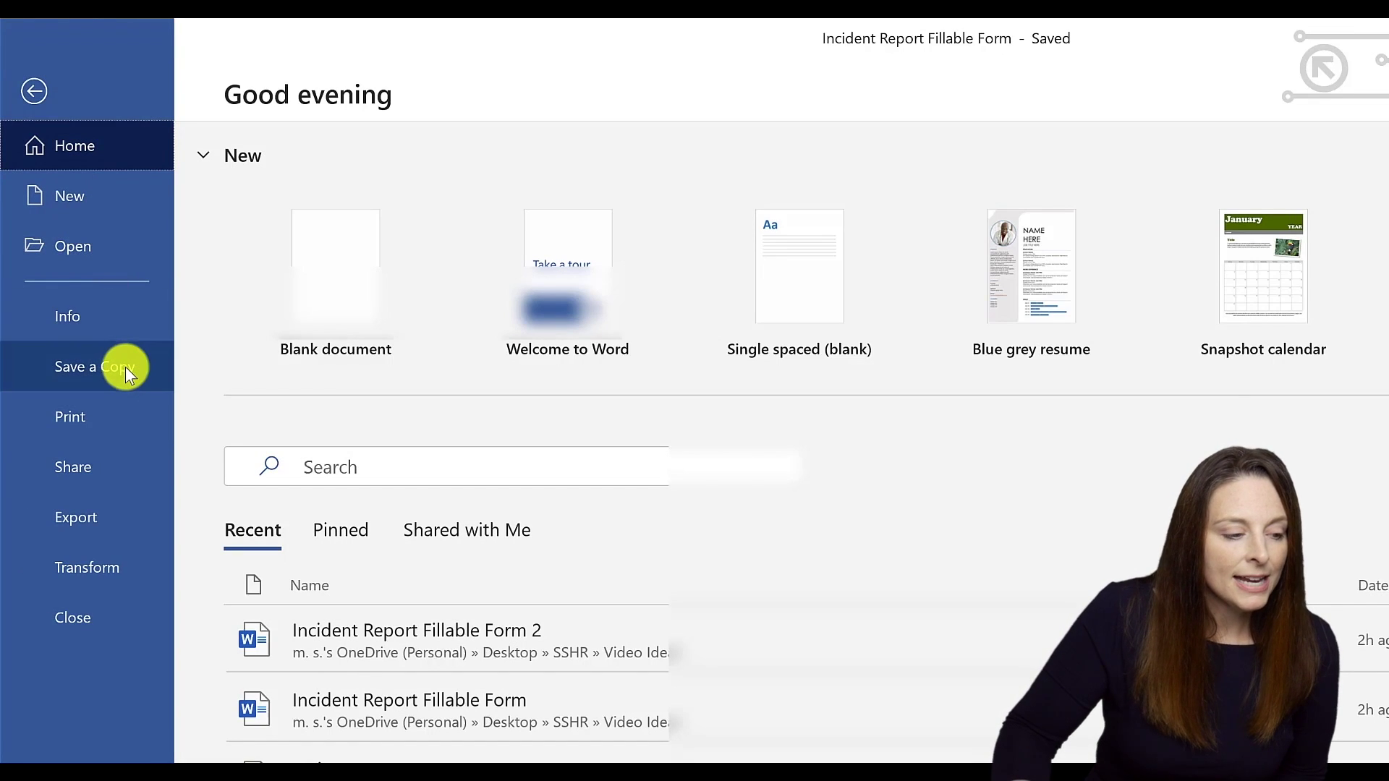
pyautogui.click(125, 366)
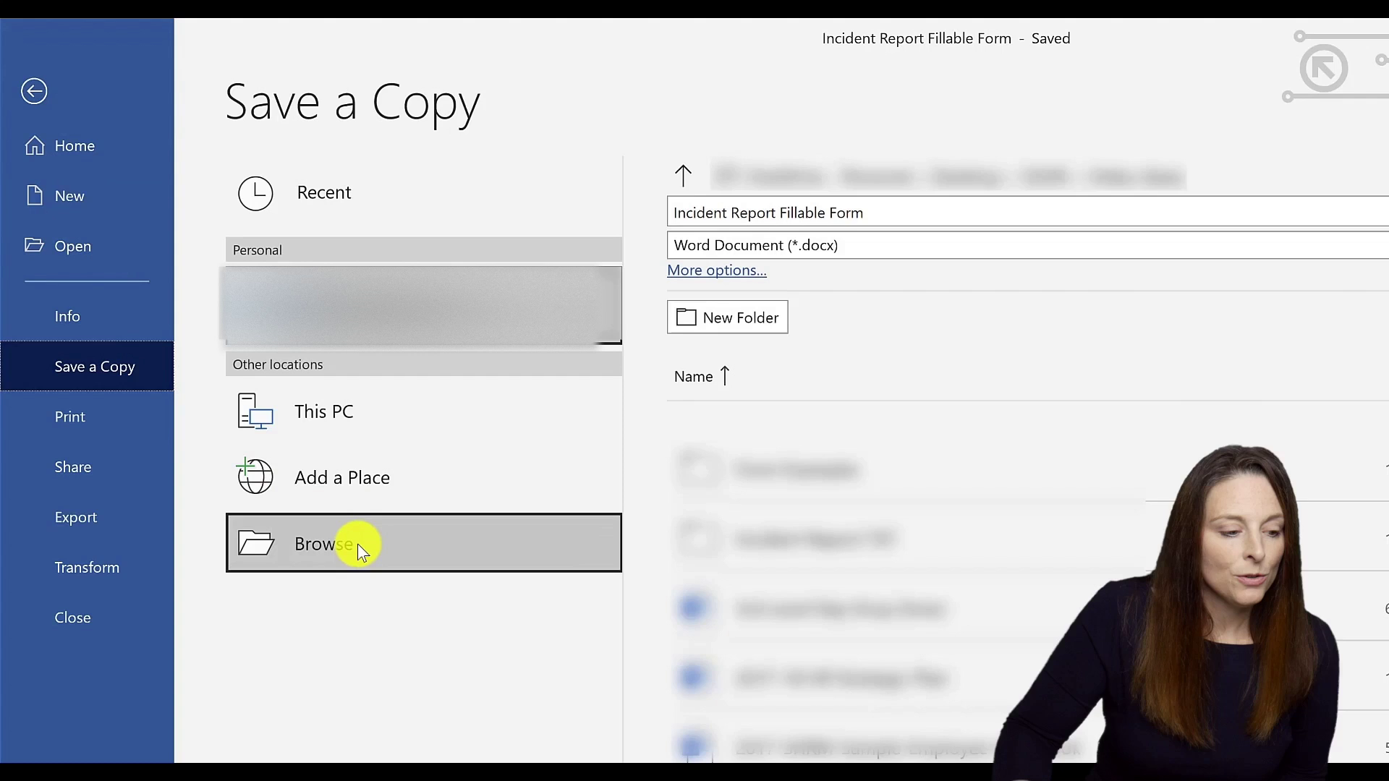
pyautogui.click(357, 544)
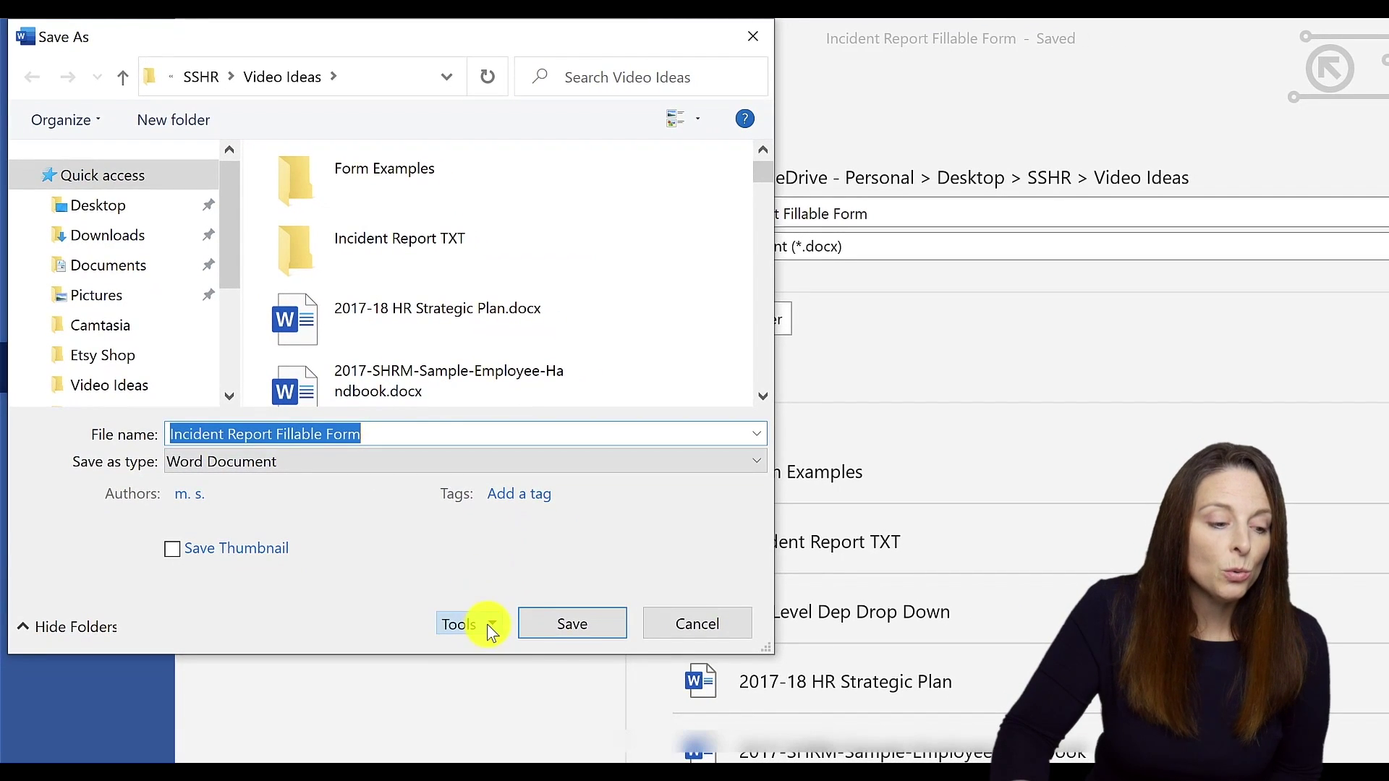
pyautogui.click(487, 623)
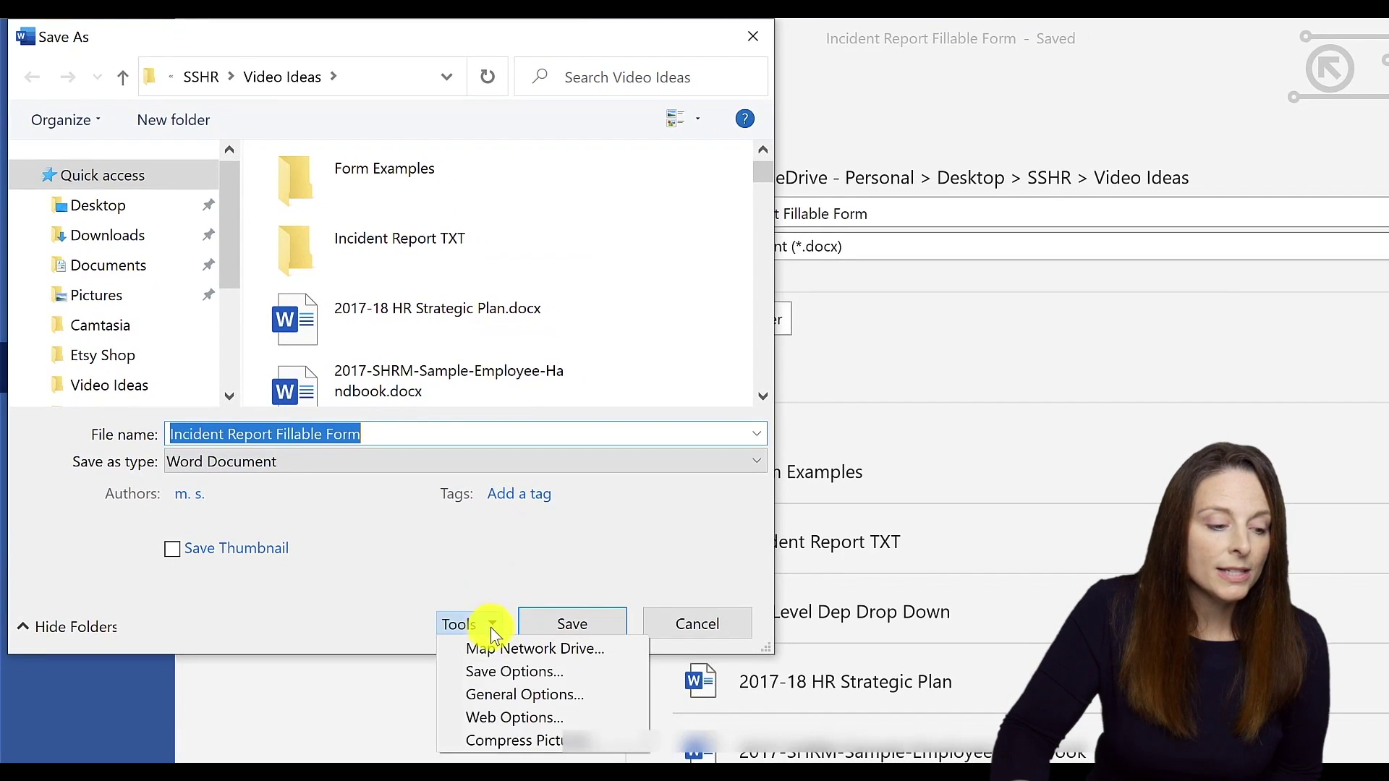
pyautogui.click(570, 670)
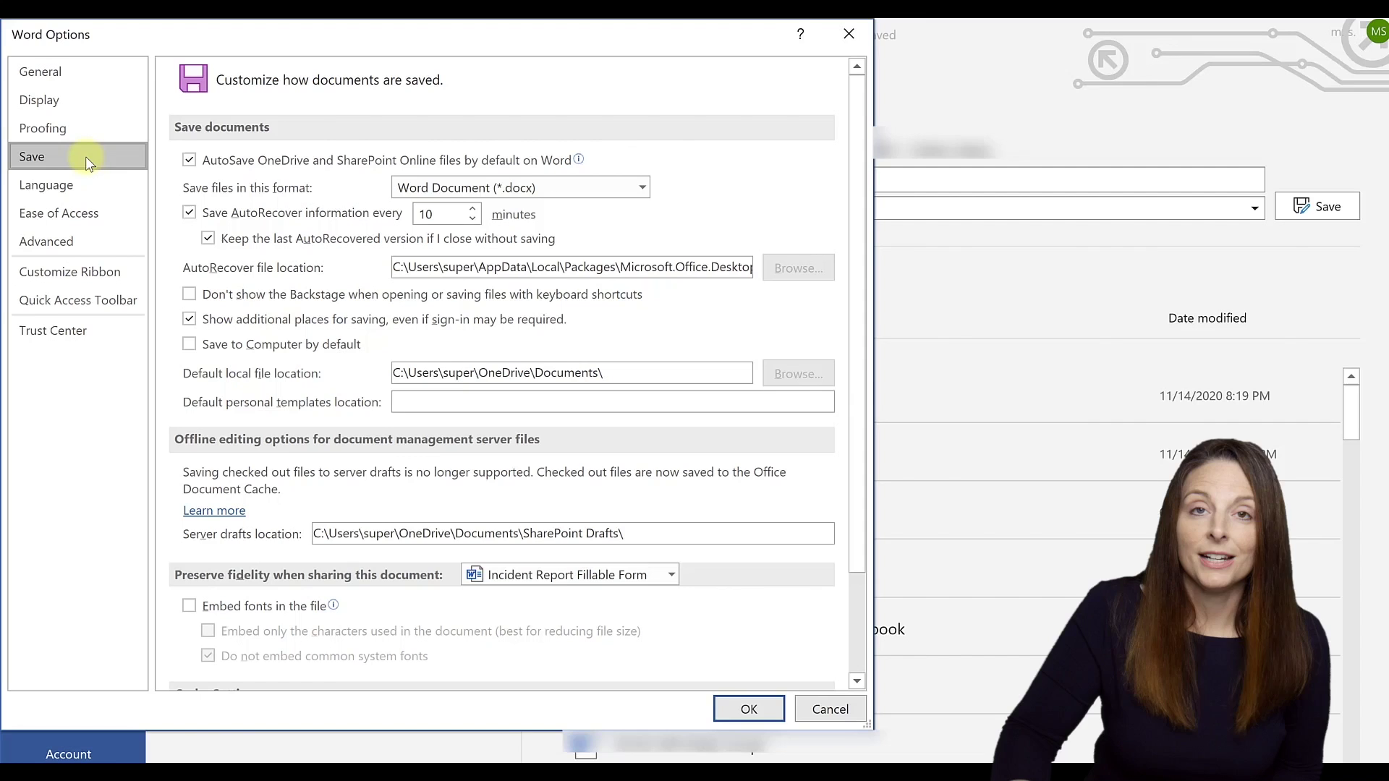
# Step: Under Advanced, tick 'Save form data as delimited text file' and confirm with OK
pyautogui.click(59, 248)
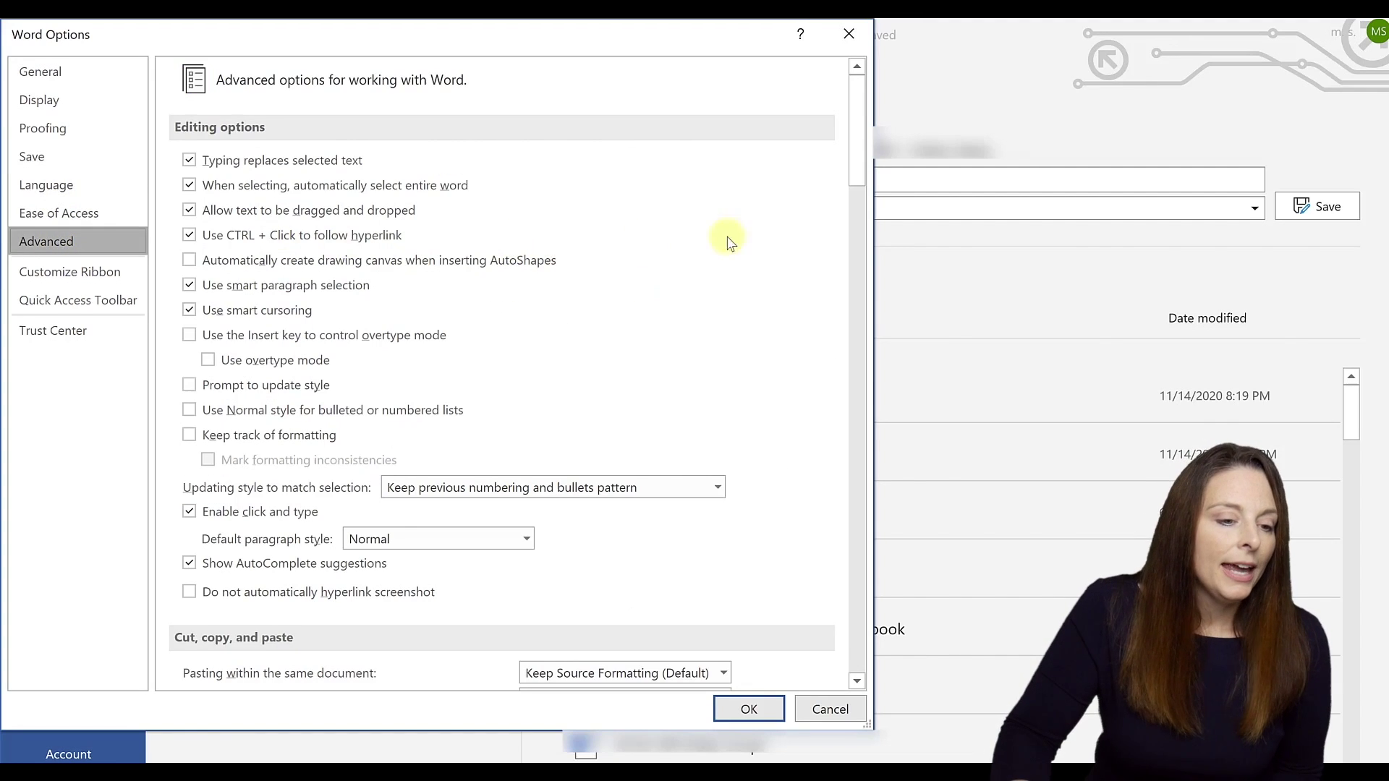
pyautogui.scroll(-10, 862, 211)
pyautogui.scroll(-15, 868, 397)
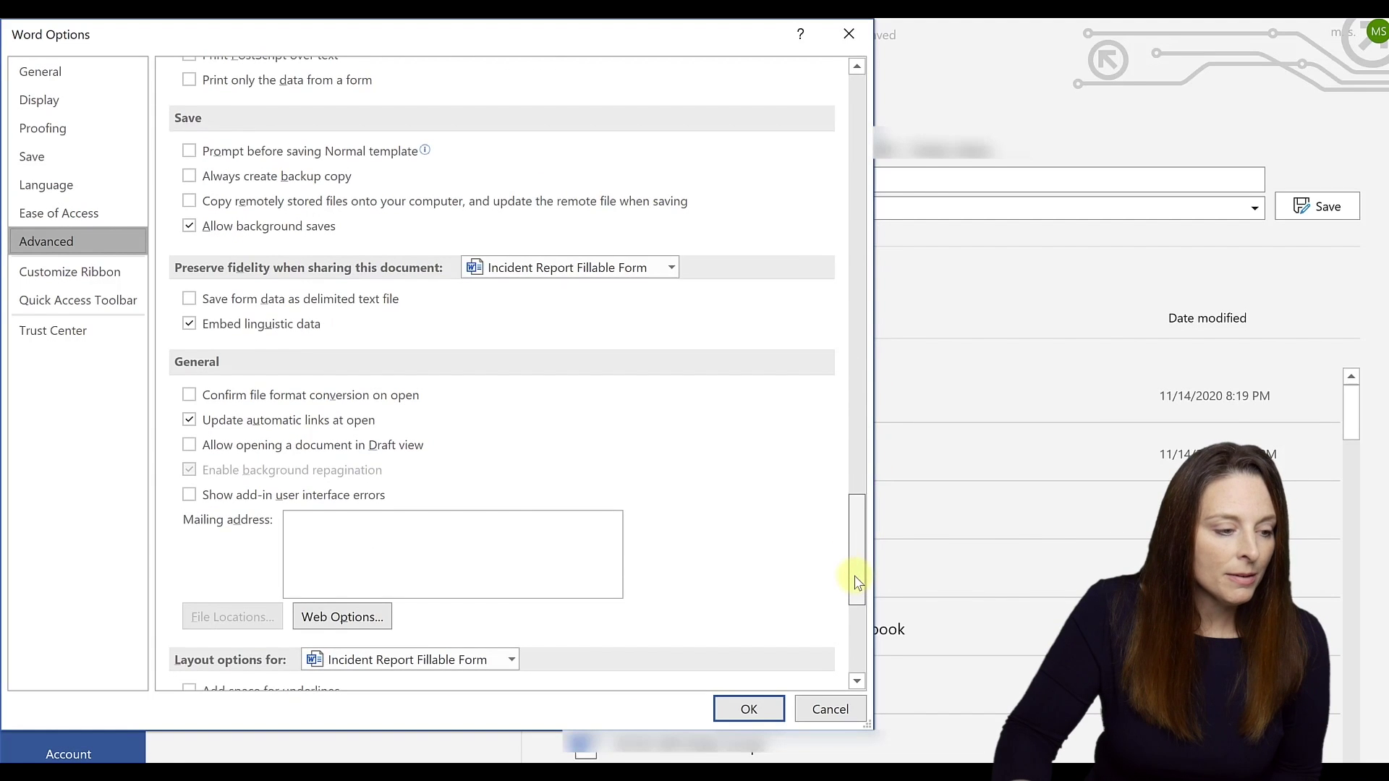
pyautogui.scroll(1, 858, 583)
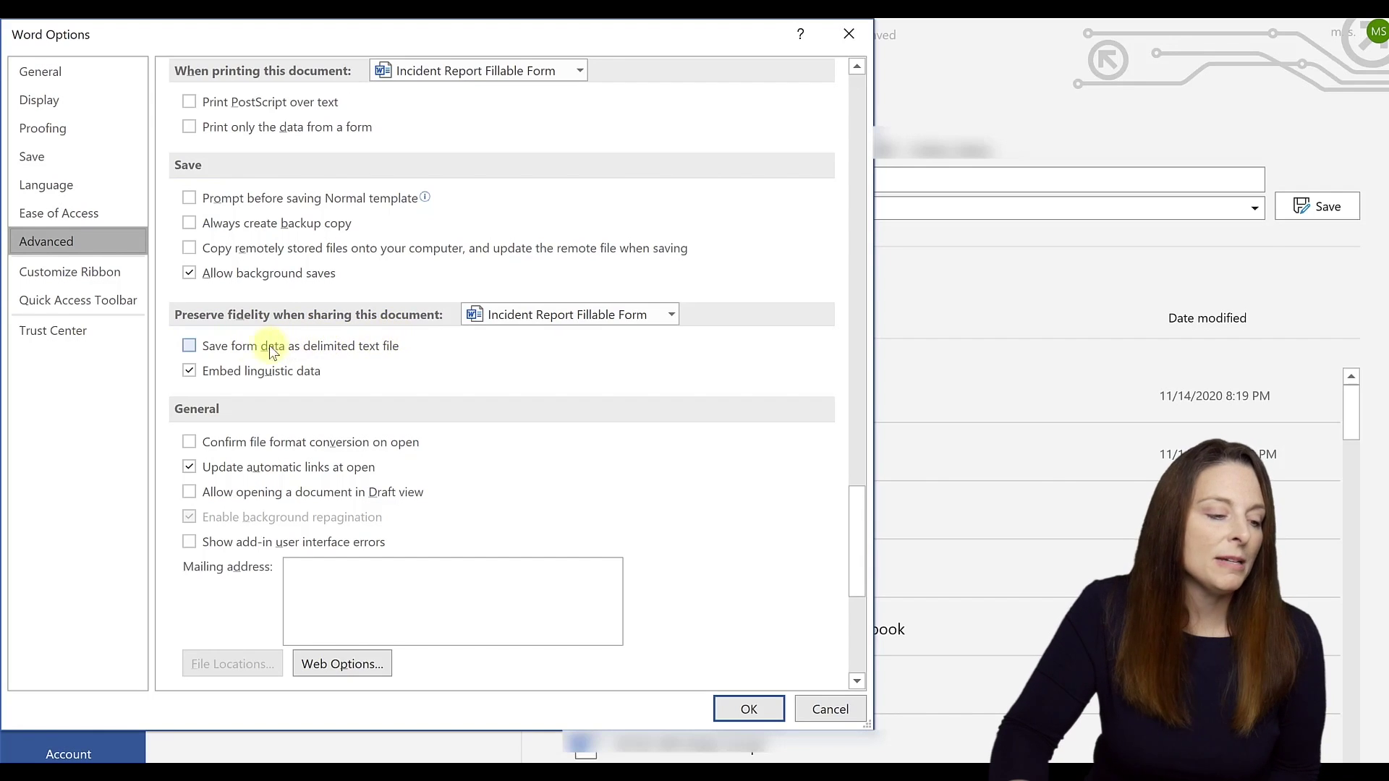
pyautogui.click(191, 347)
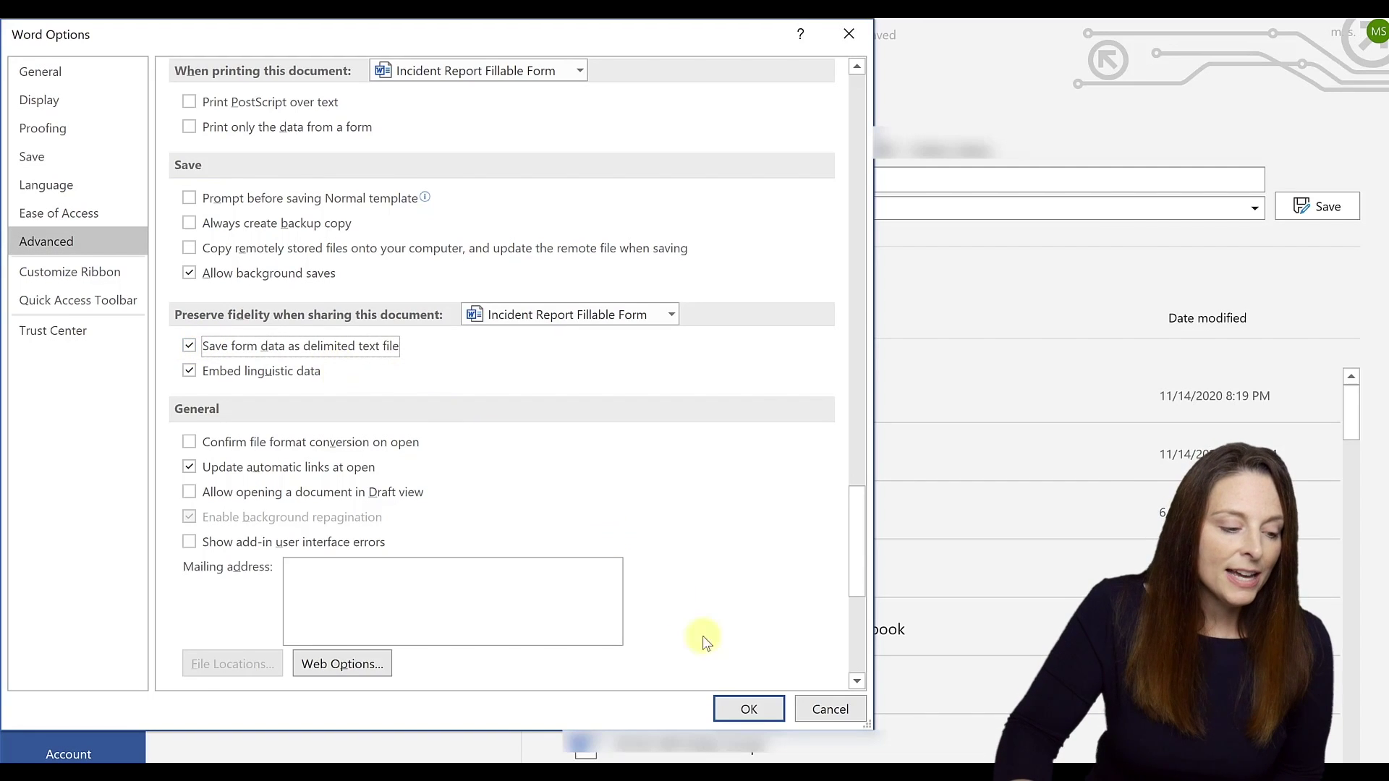
pyautogui.click(749, 709)
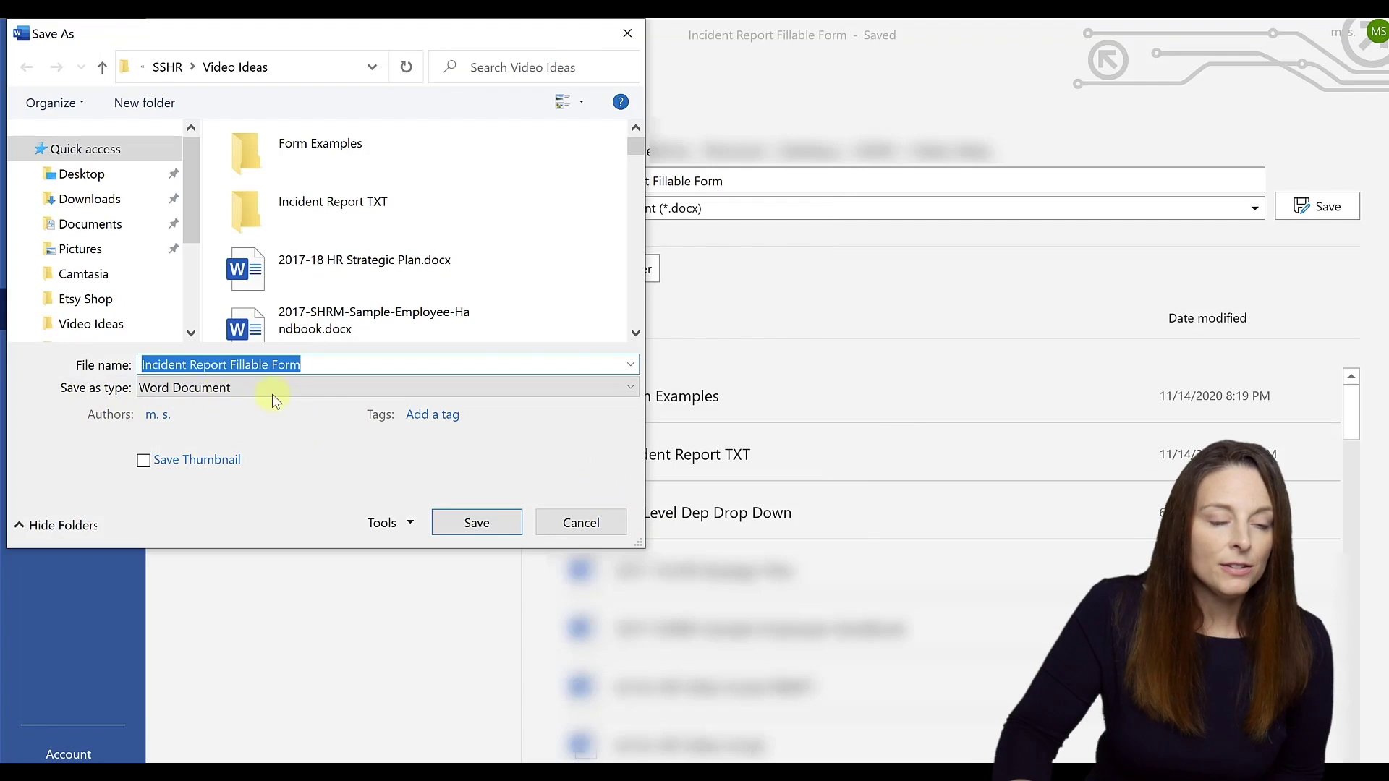
# Step: Set the Save as type to Plain Text and close the Save As dialog
pyautogui.click(632, 389)
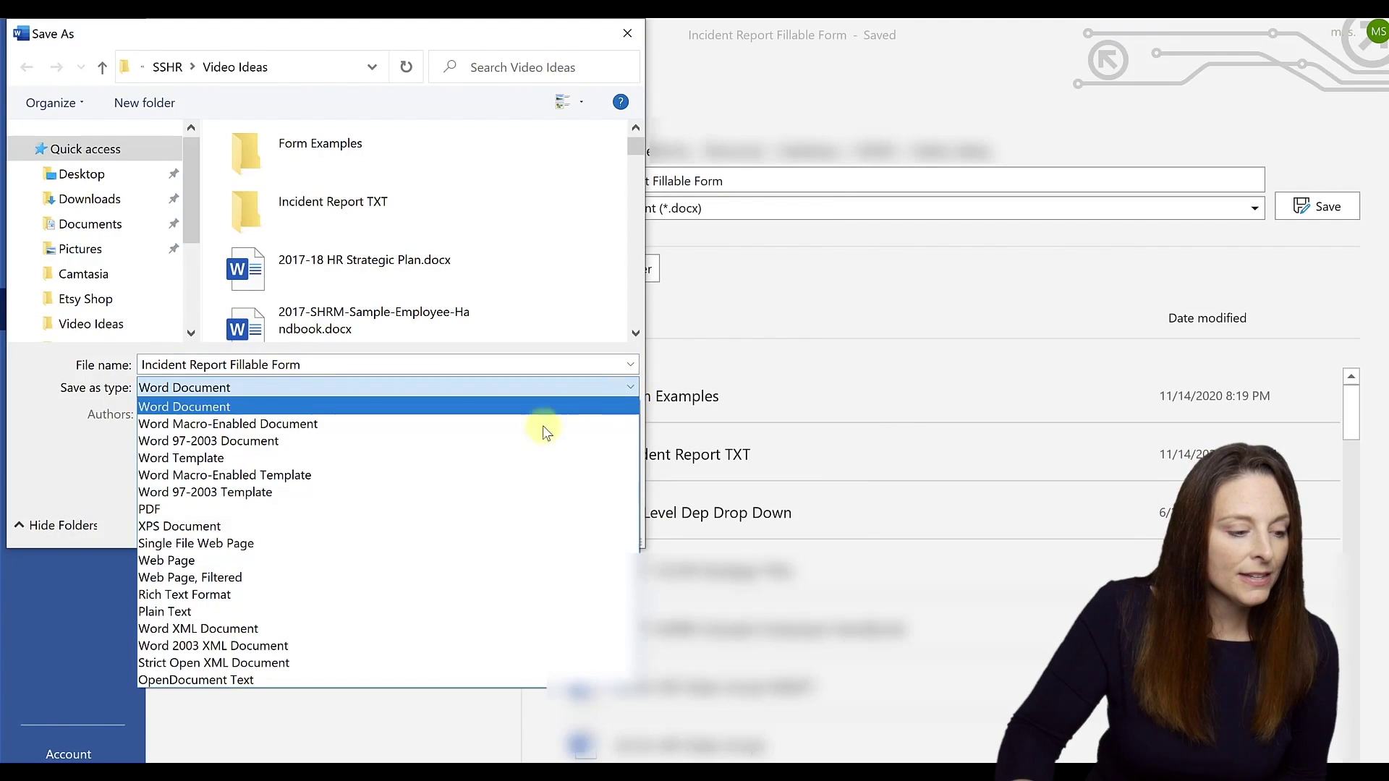
pyautogui.click(206, 612)
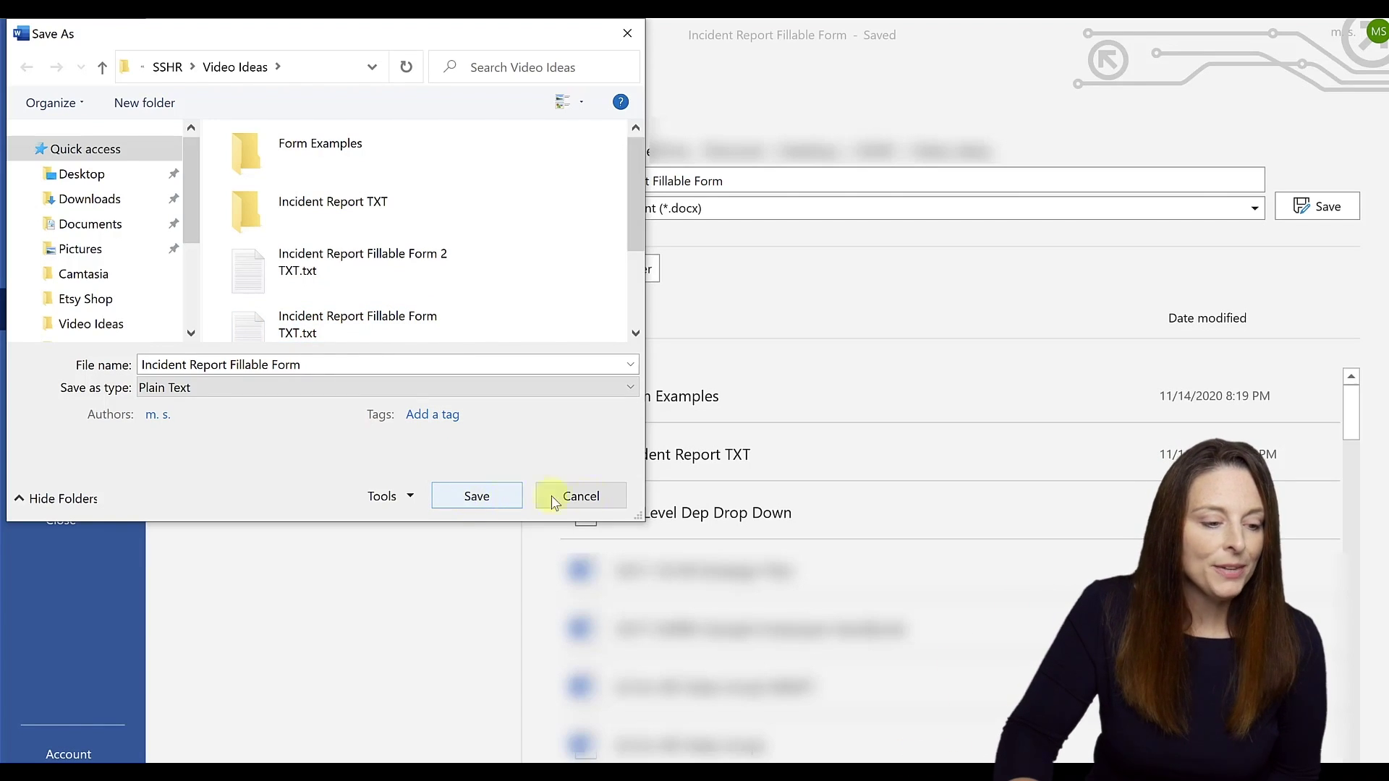
pyautogui.click(600, 492)
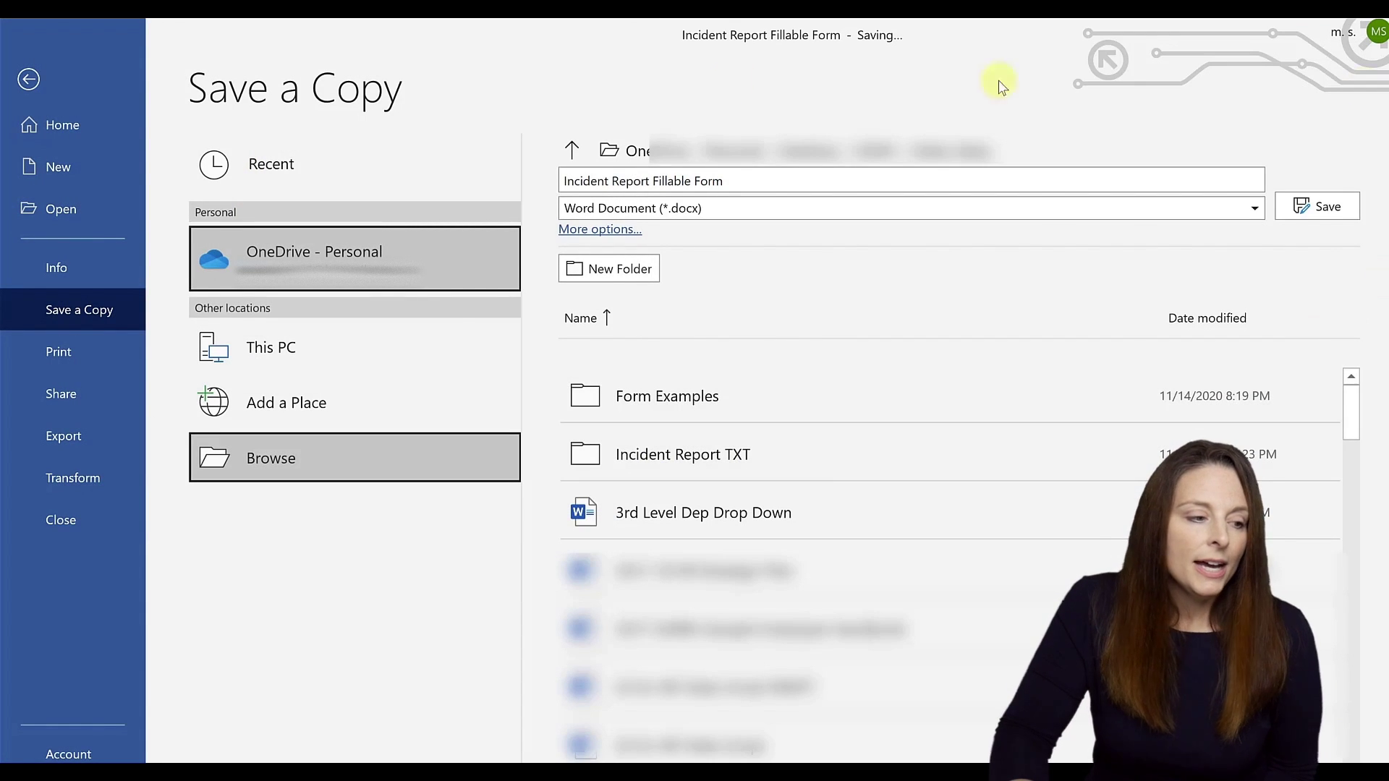
# Step: Leave backstage, switch to the Incident Report Form 2 window, and cancel its Save As dialog
pyautogui.click(28, 79)
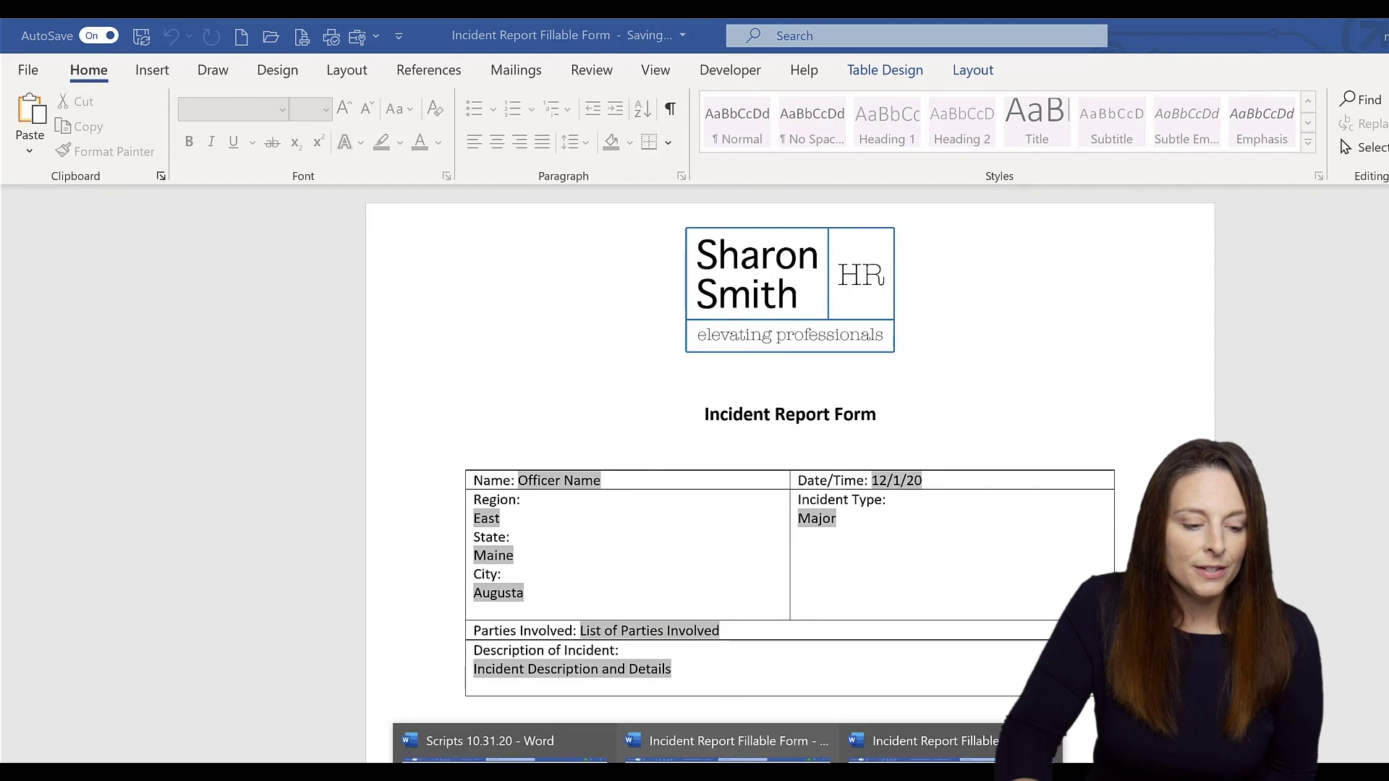
pyautogui.click(904, 740)
pyautogui.press('F12')
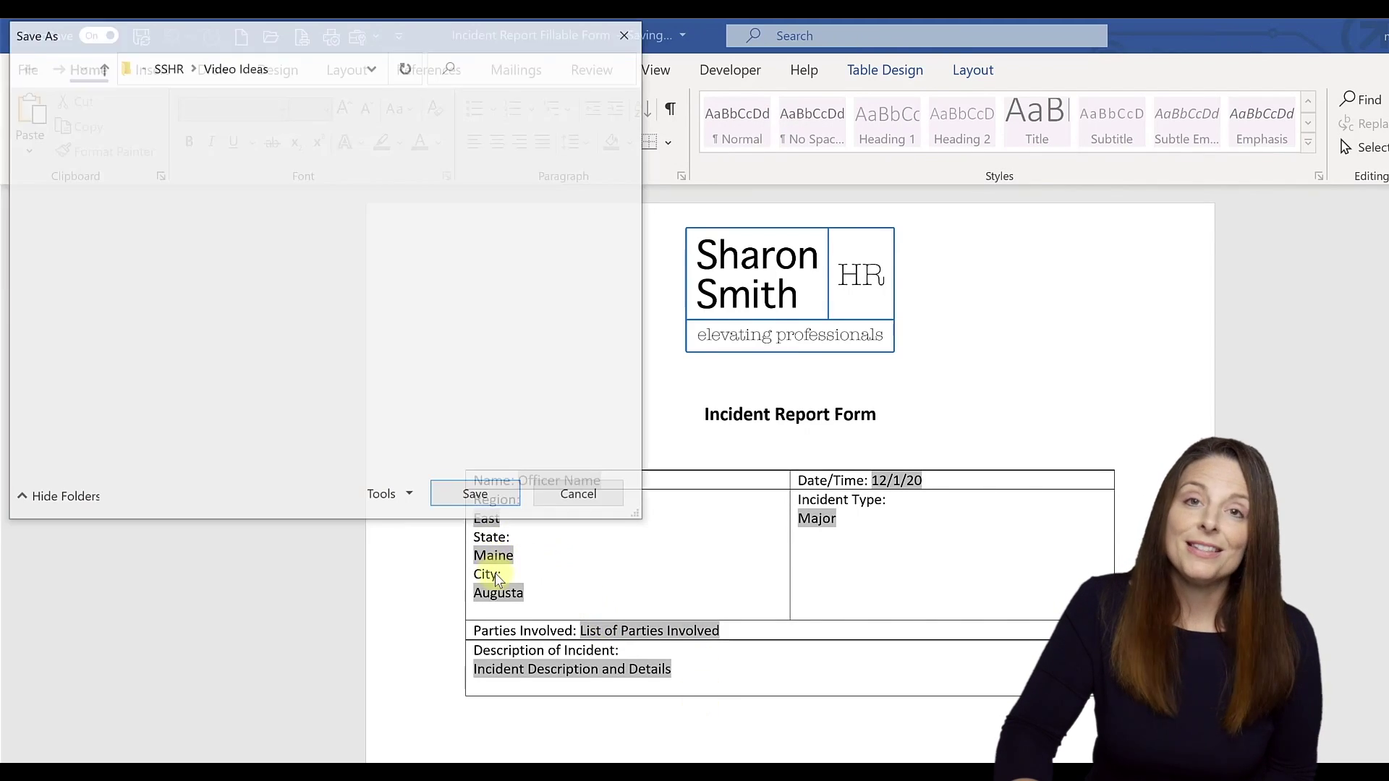
pyautogui.click(580, 496)
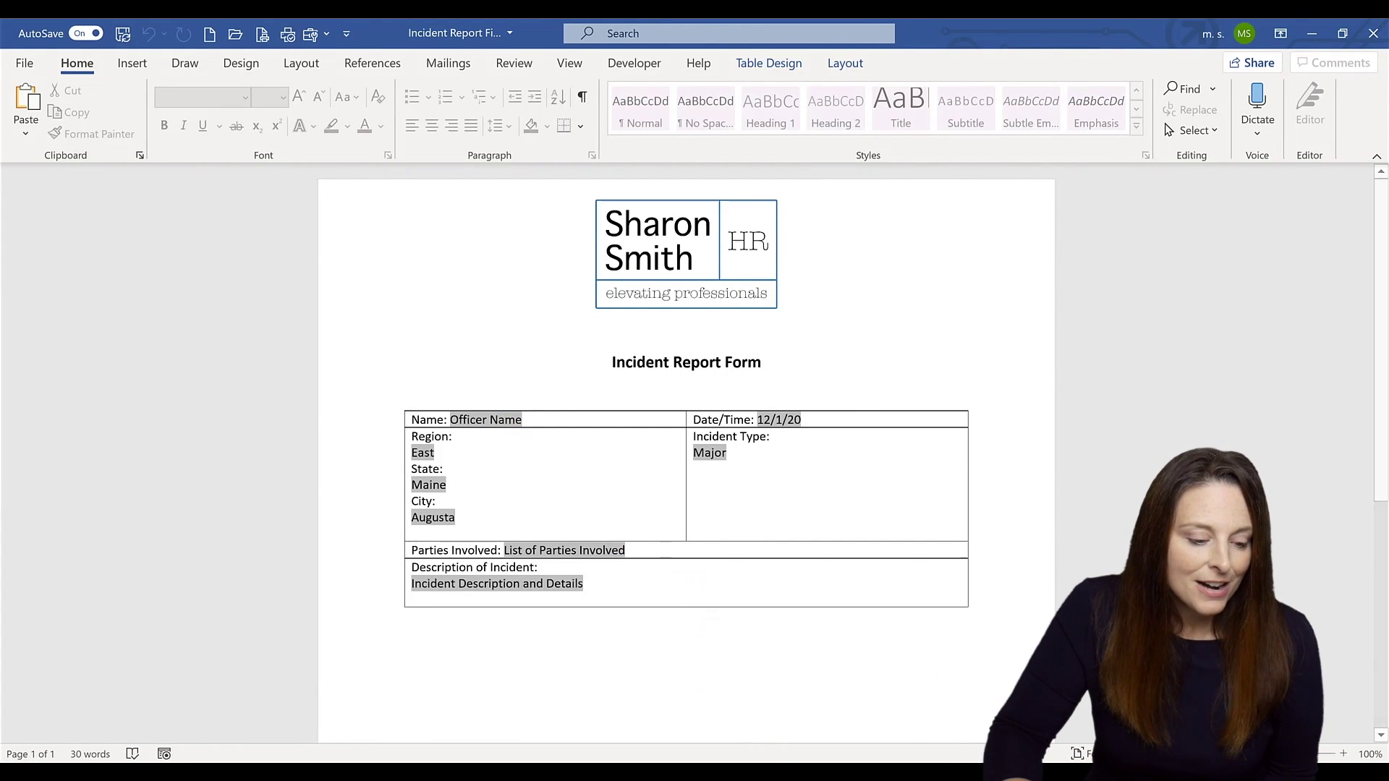
# Step: Switch to Excel and create the new blank workbook Book4
pyautogui.moveTo(674, 773)
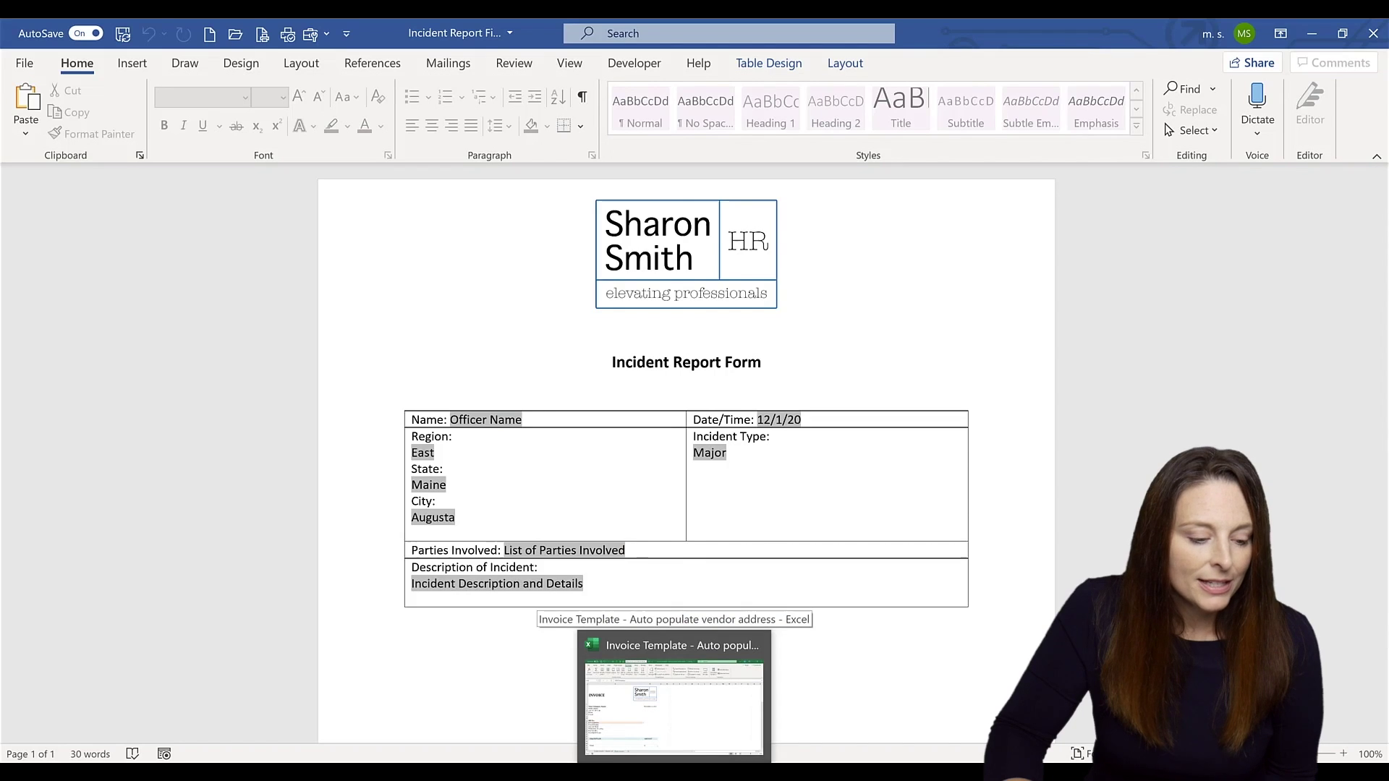
pyautogui.click(696, 719)
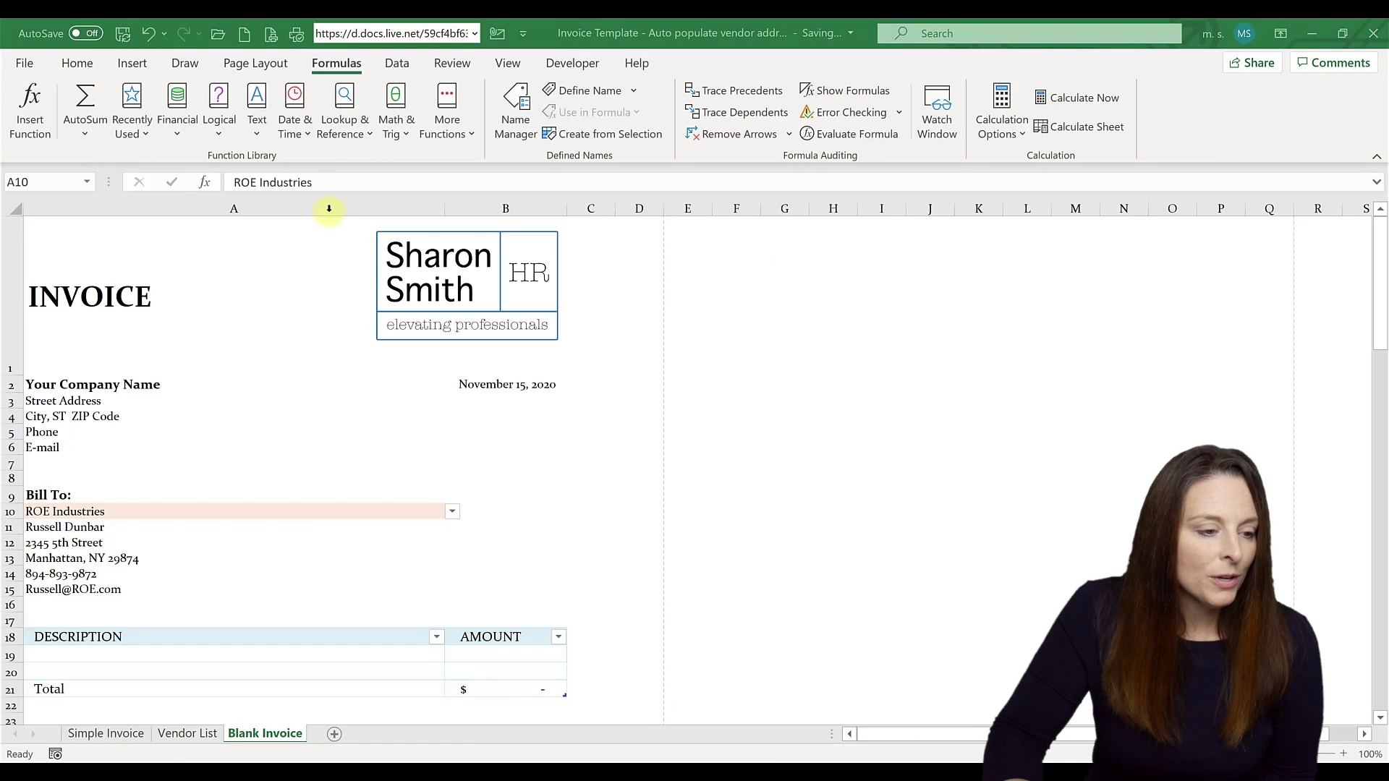
pyautogui.click(244, 35)
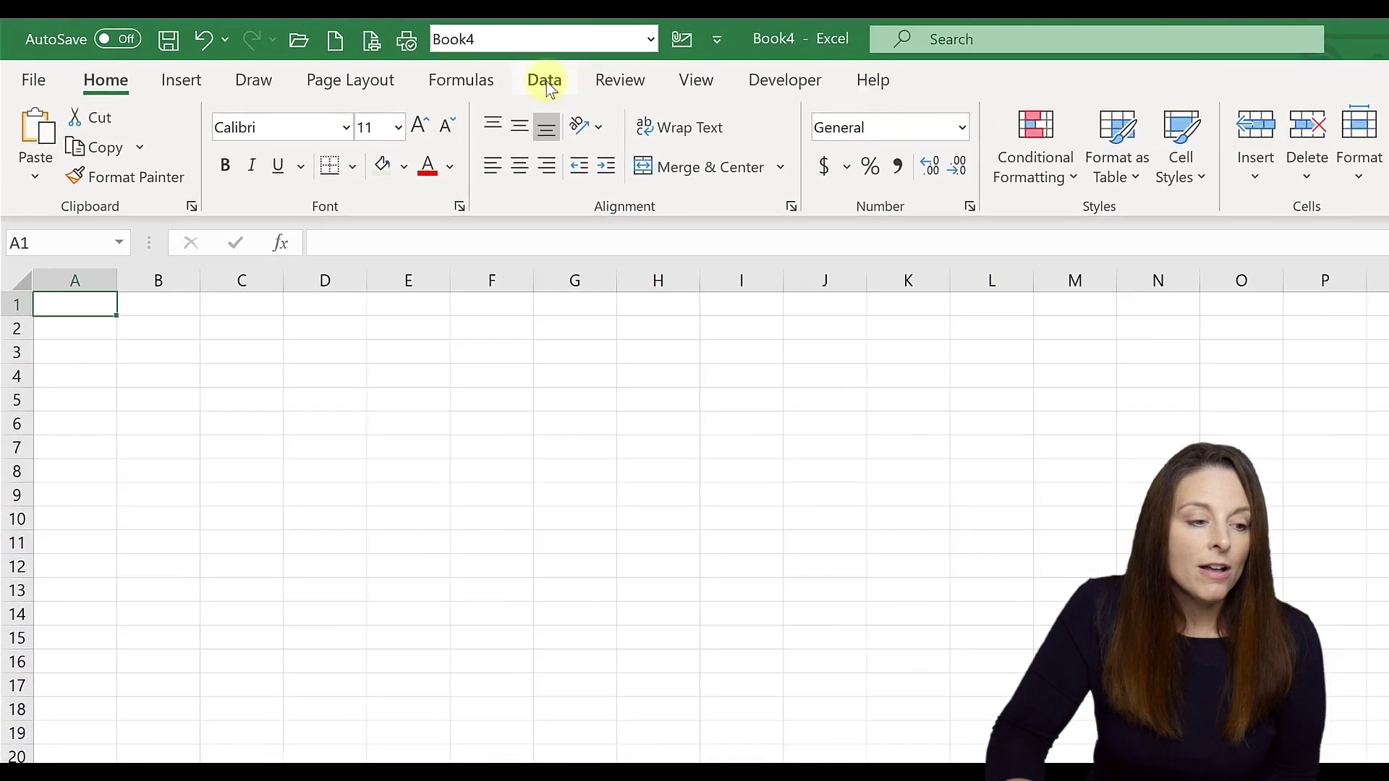
# Step: On the Data tab, expand Get Data to the From File import options
pyautogui.click(396, 65)
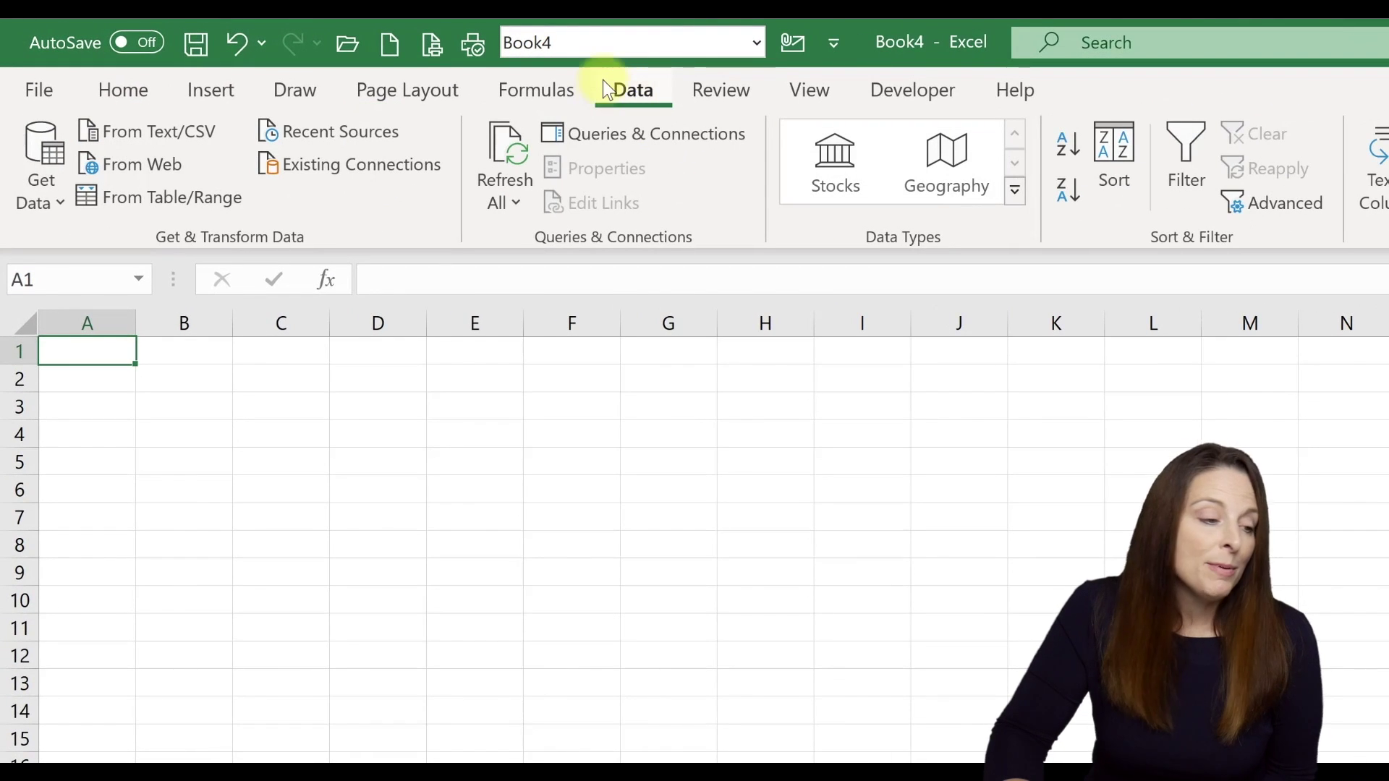
pyautogui.click(53, 199)
pyautogui.moveTo(225, 251)
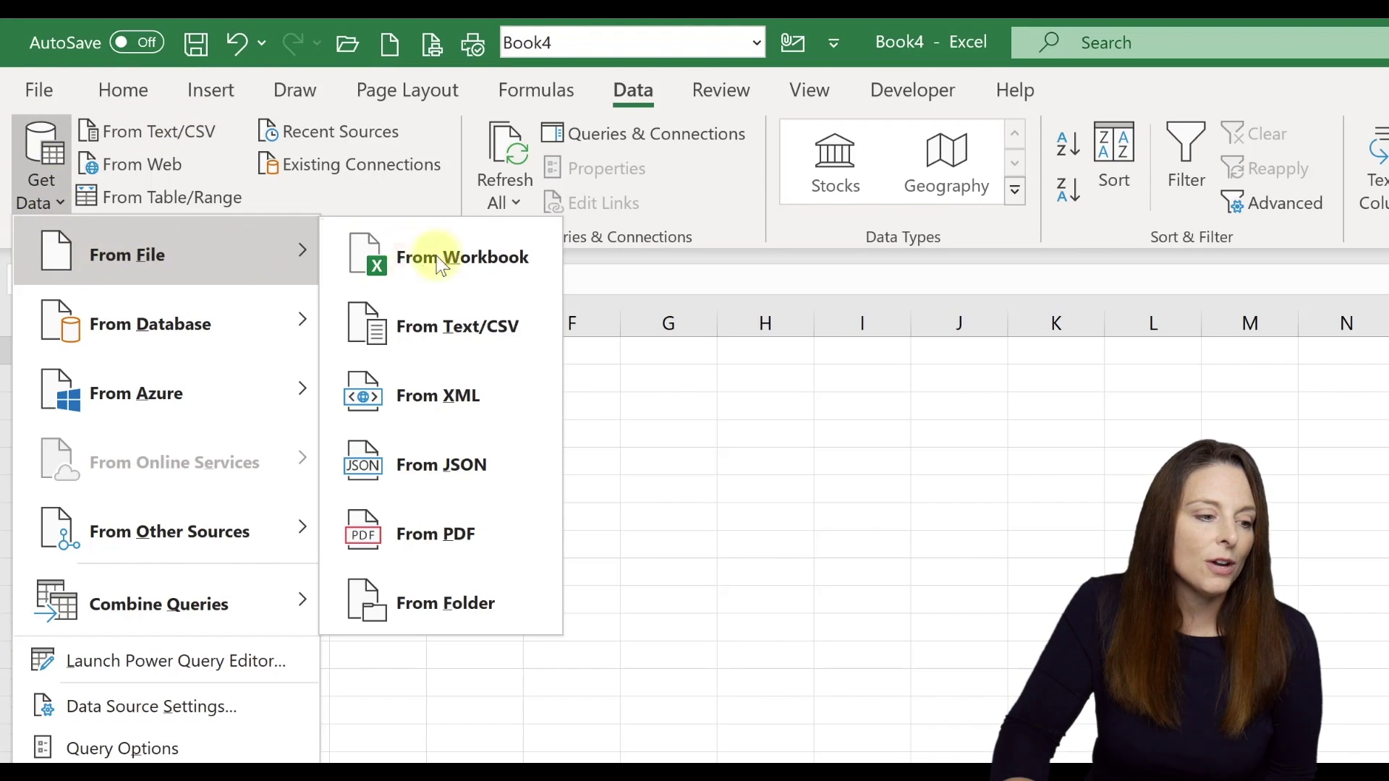
# Step: Import 'Incident Report Fillable Form TXT' via From Text/CSV into a preview
pyautogui.click(521, 323)
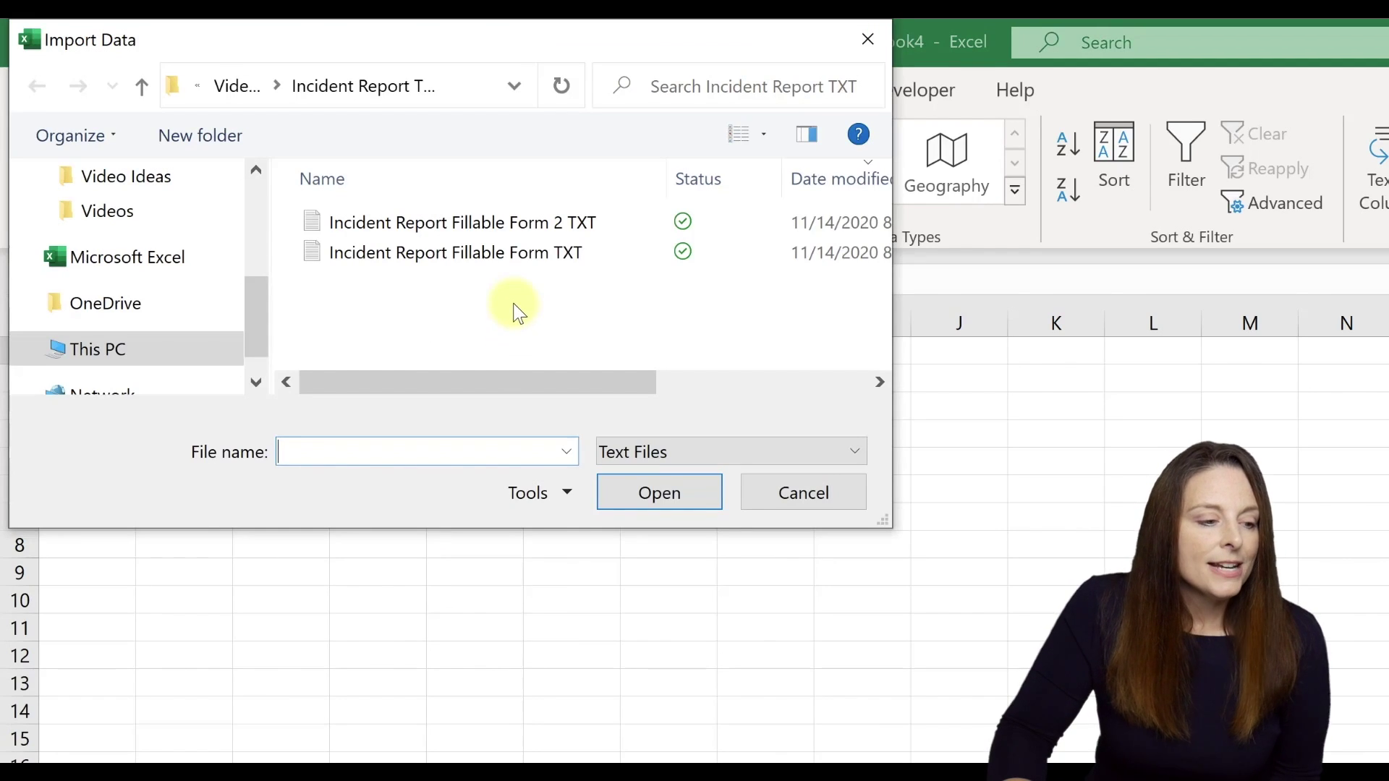
pyautogui.click(450, 262)
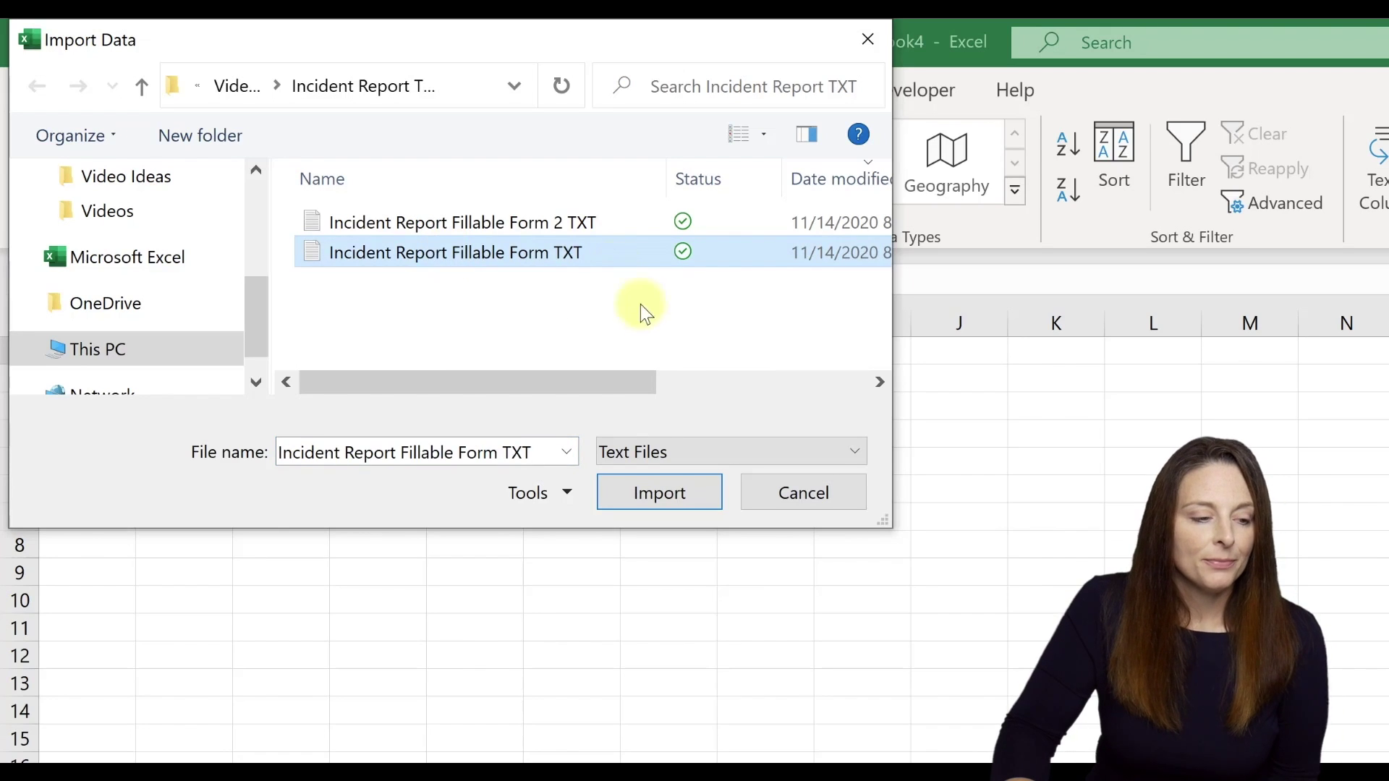
pyautogui.click(667, 488)
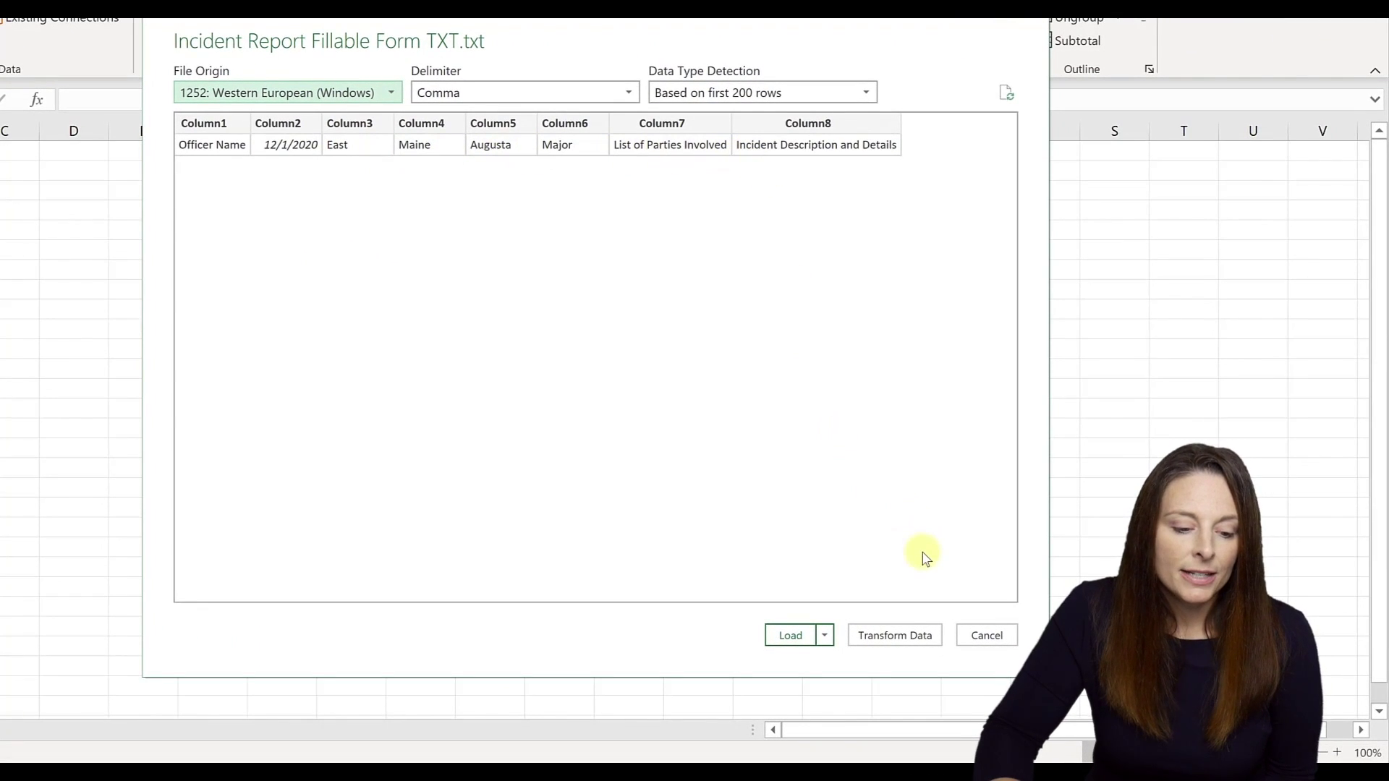
# Step: Open the data in Power Query Editor and rename Column1 to Name and Column2 to Date/Time
pyautogui.click(894, 637)
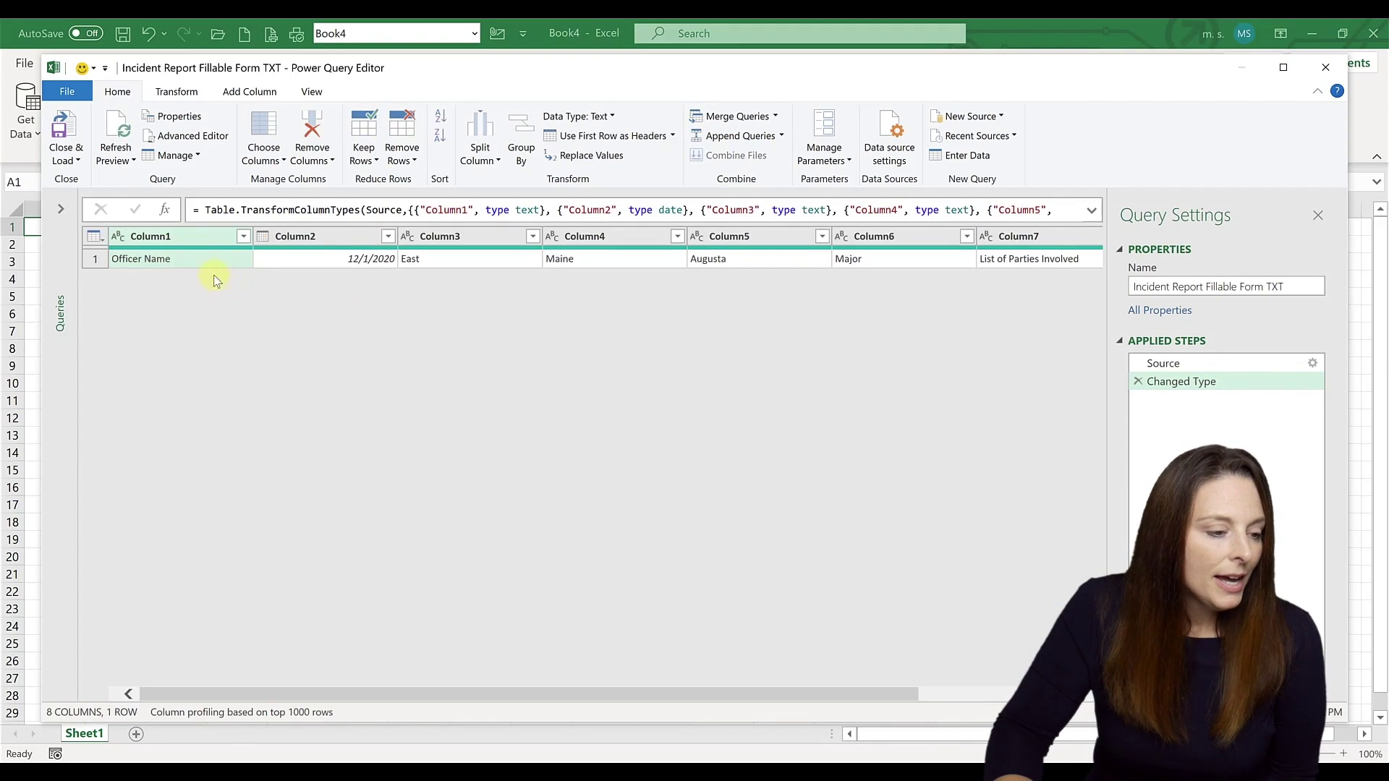
pyautogui.rightClick(188, 233)
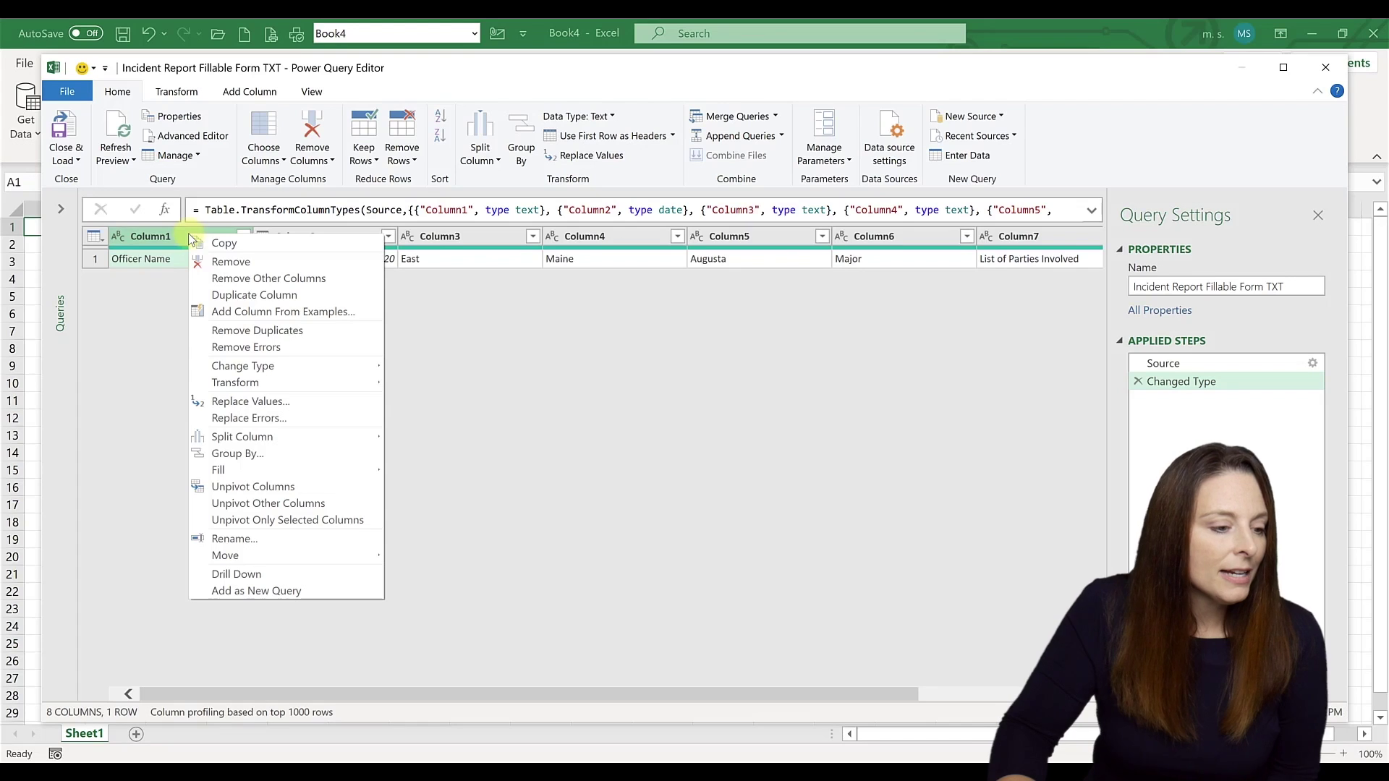
pyautogui.click(251, 543)
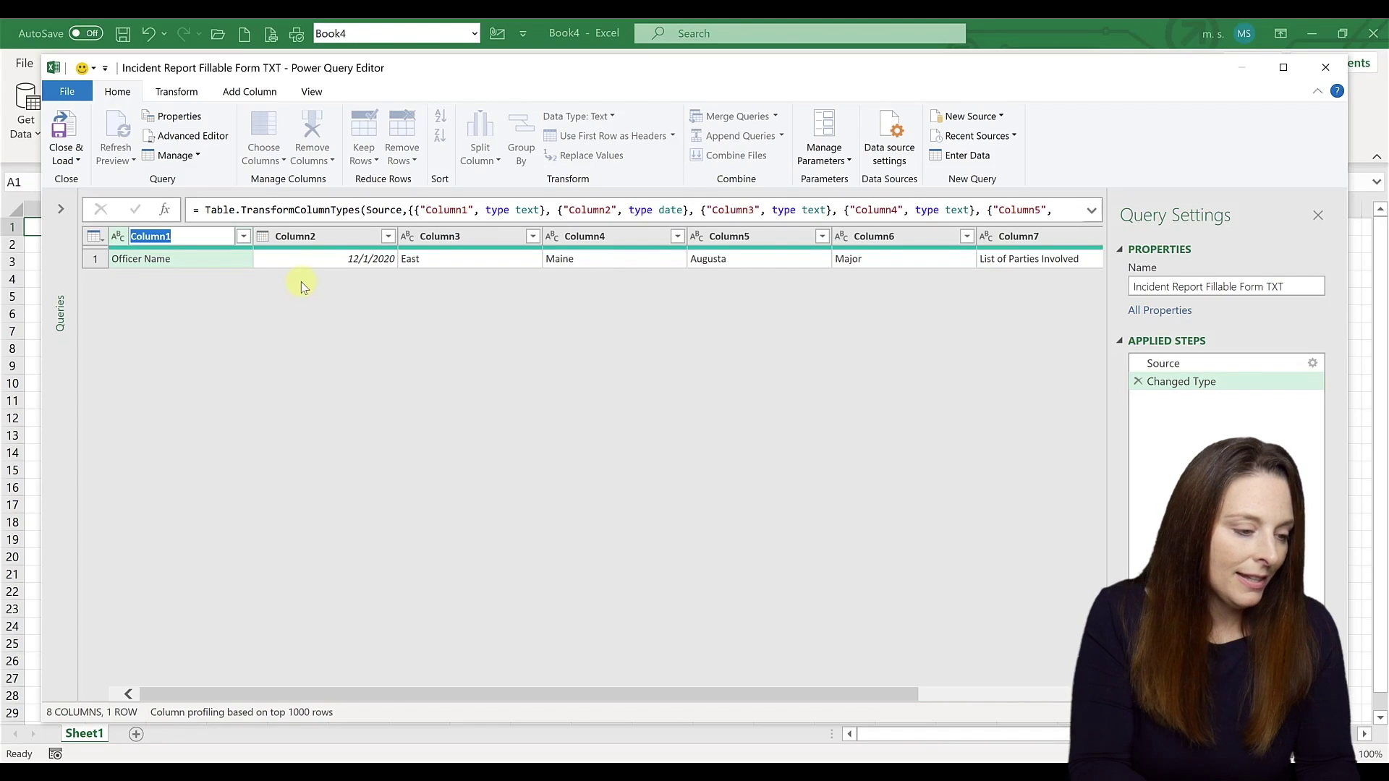
pyautogui.write('Name')
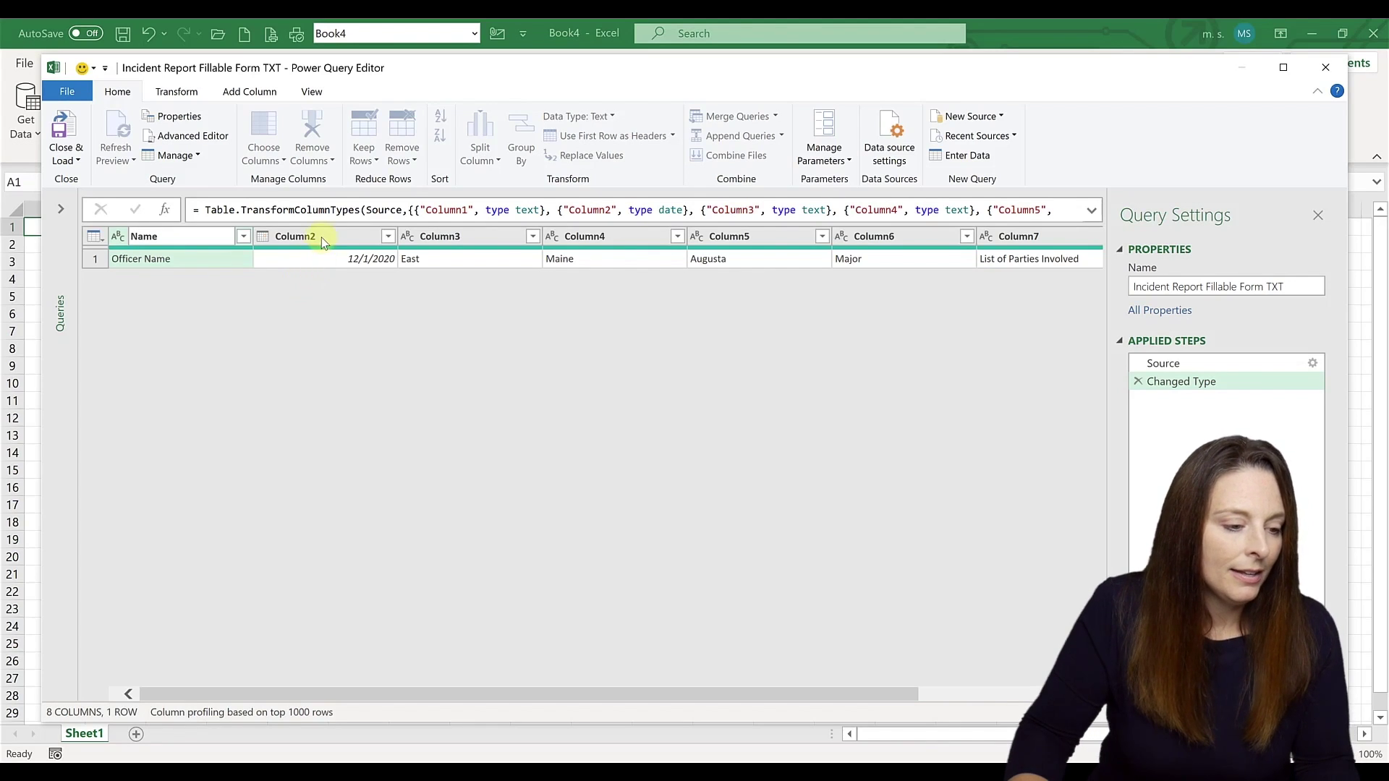
pyautogui.press('Return')
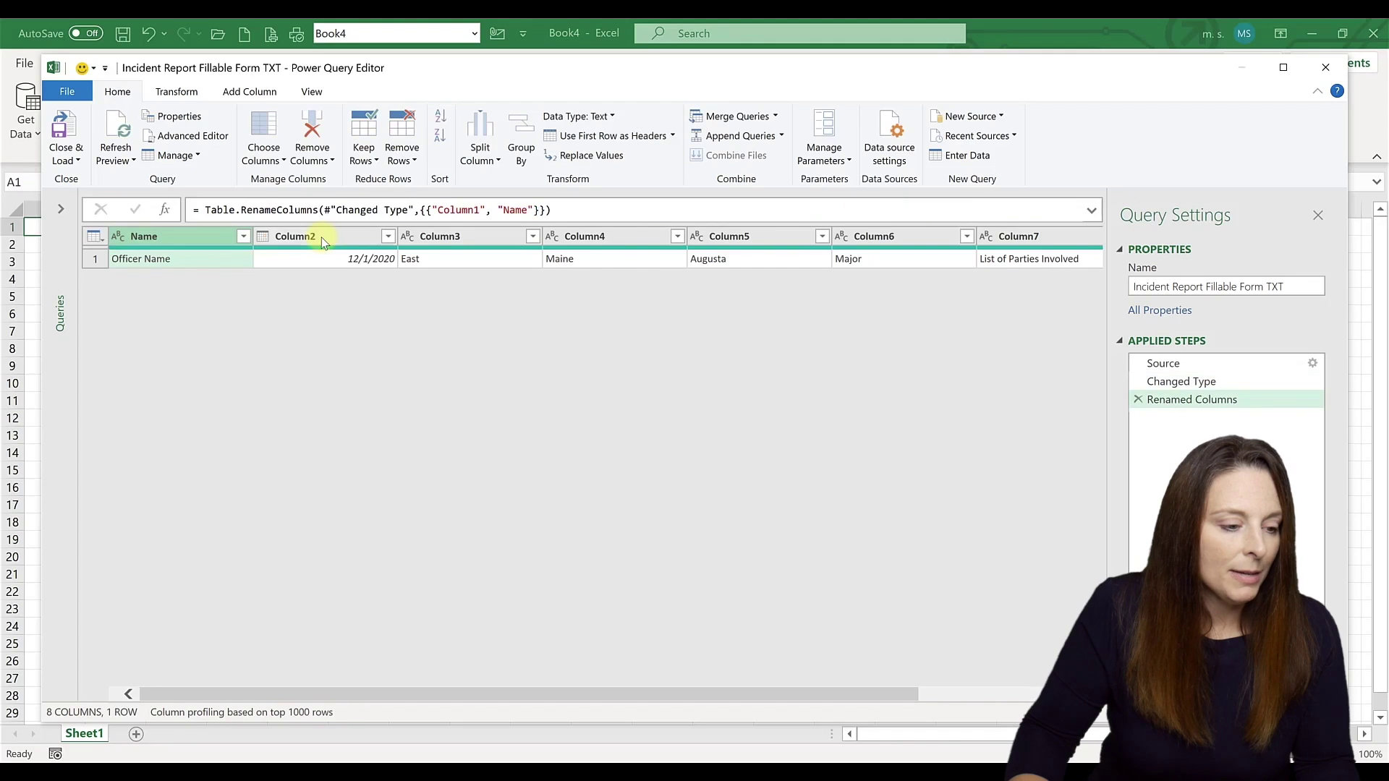
pyautogui.rightClick(321, 237)
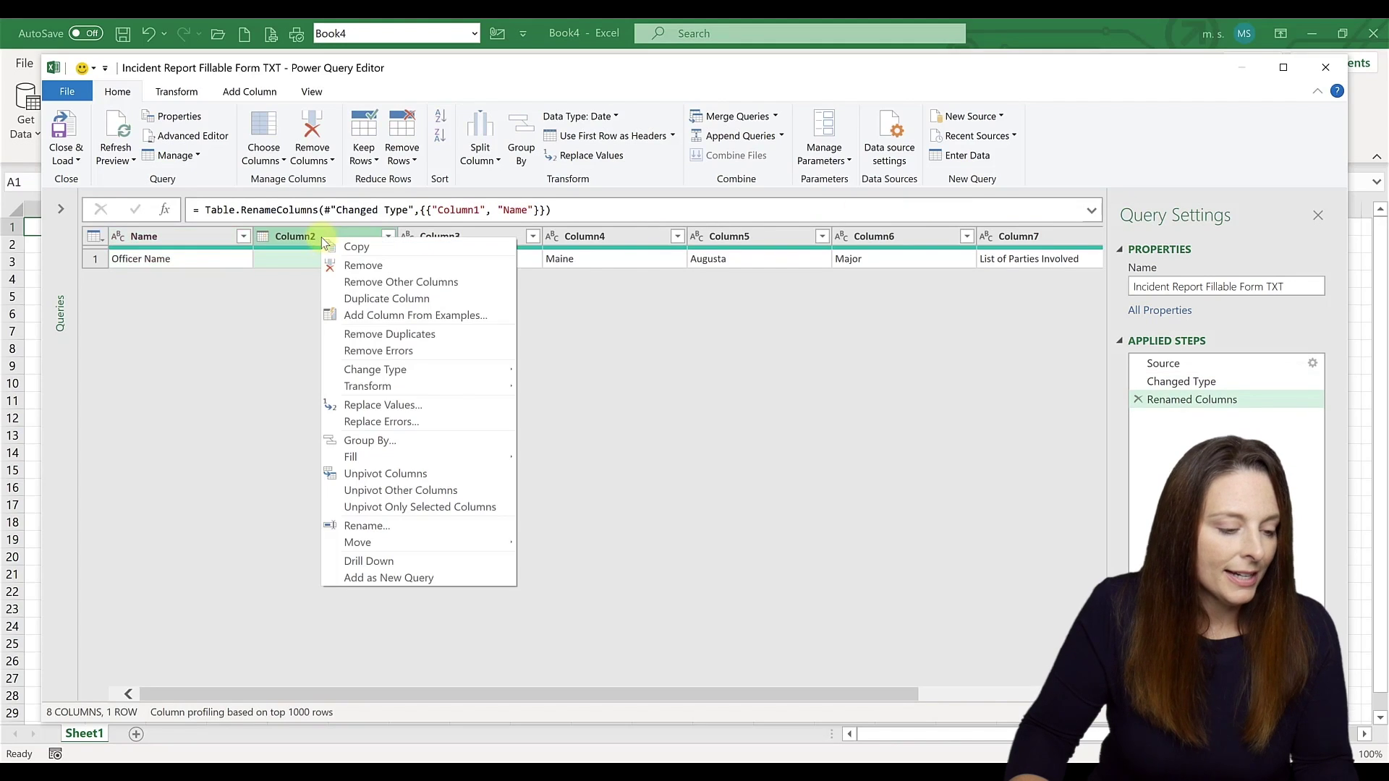
pyautogui.click(398, 527)
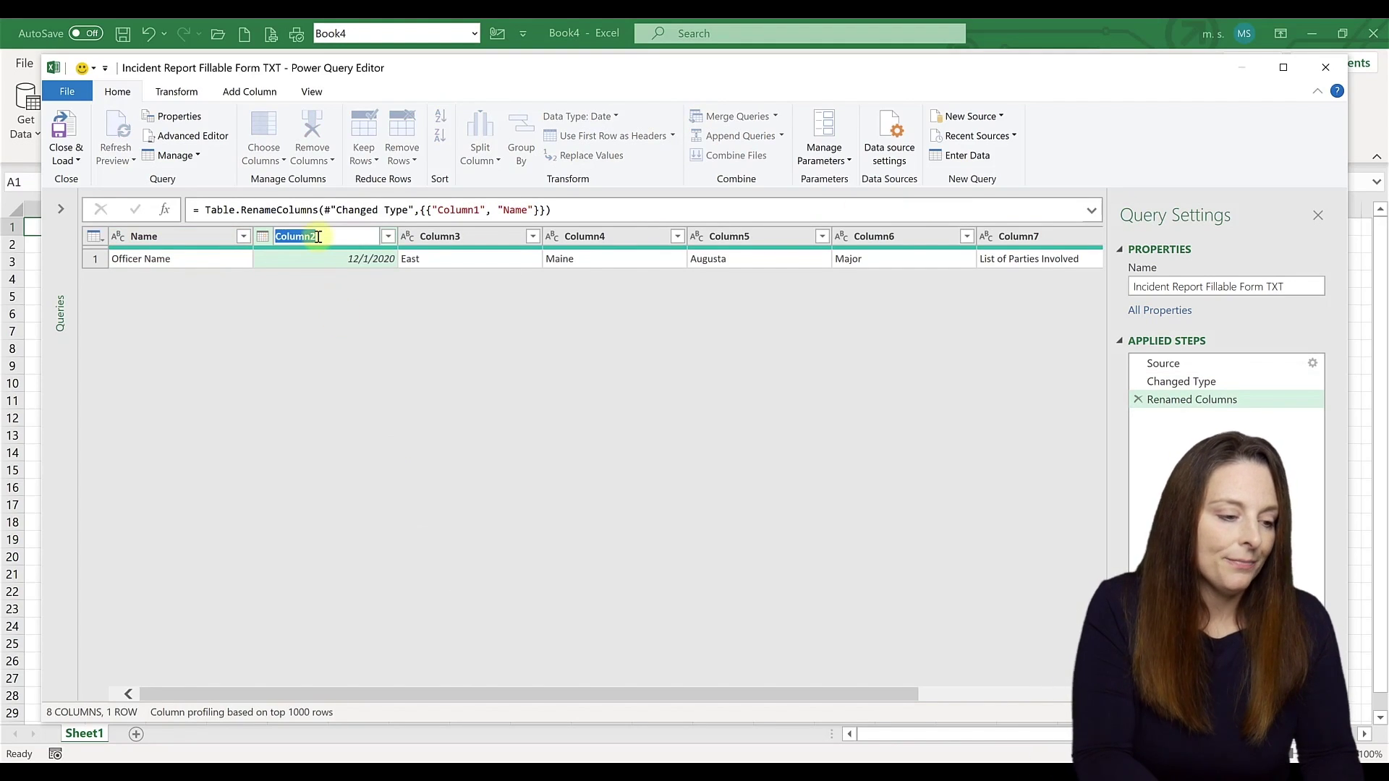
pyautogui.write('Date/Tim')
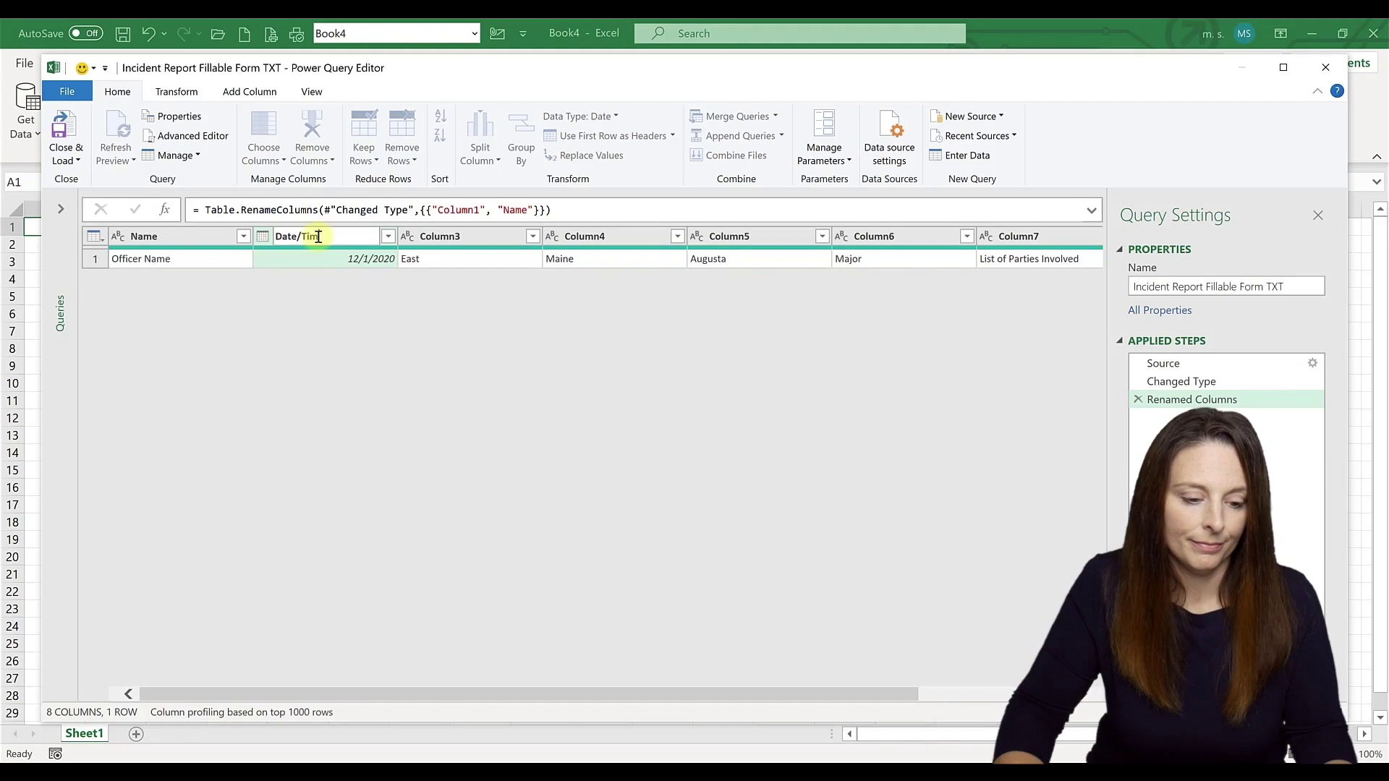
pyautogui.write('e')
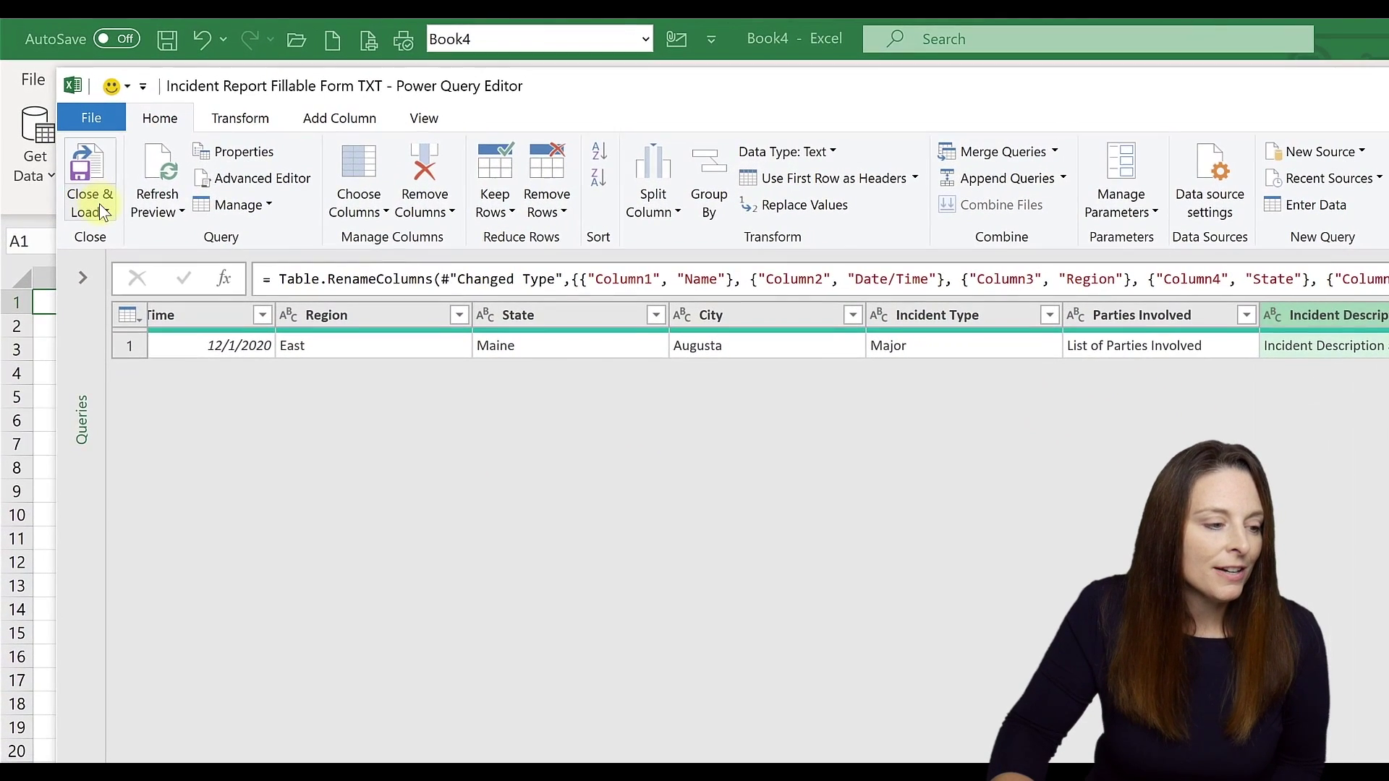
# Step: Close & Load the query as a table on Sheet2, then click cell A4 below it
pyautogui.click(99, 206)
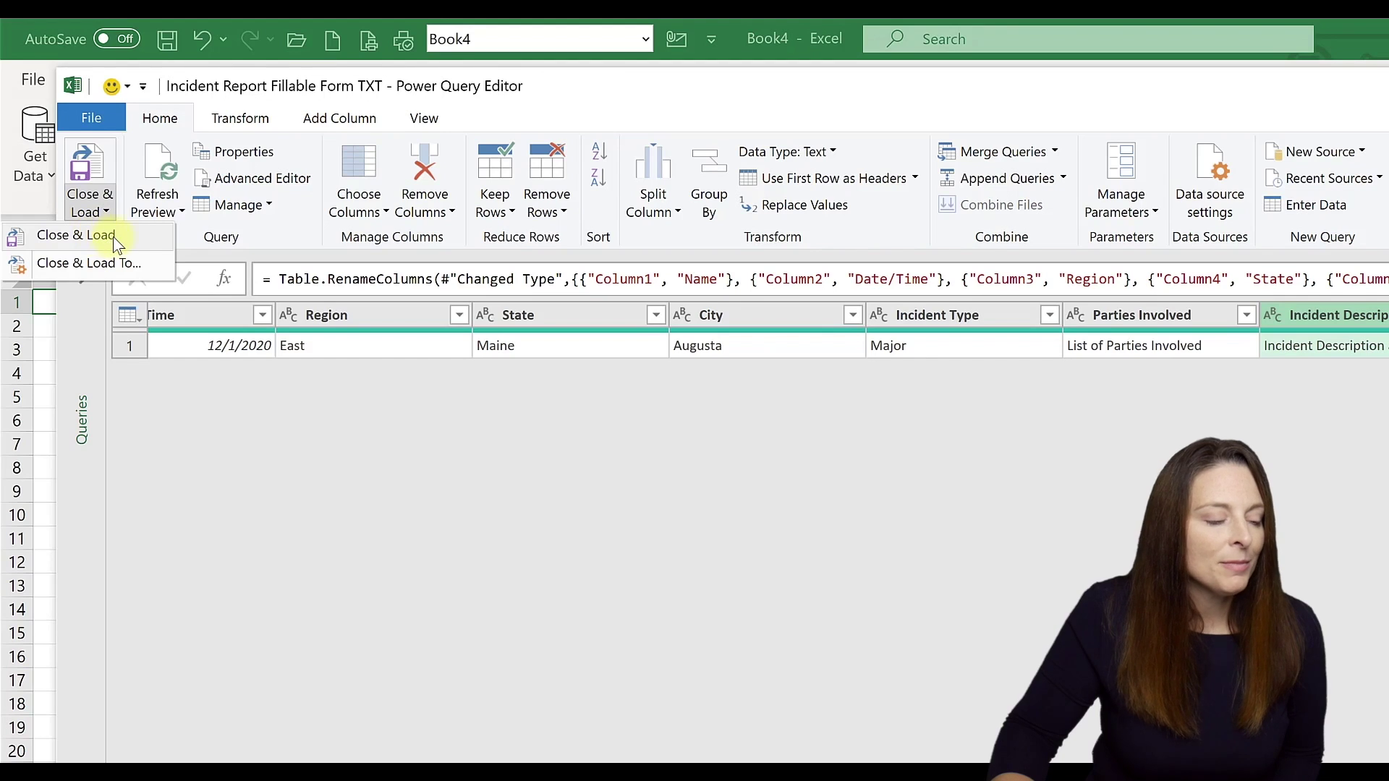
pyautogui.click(113, 236)
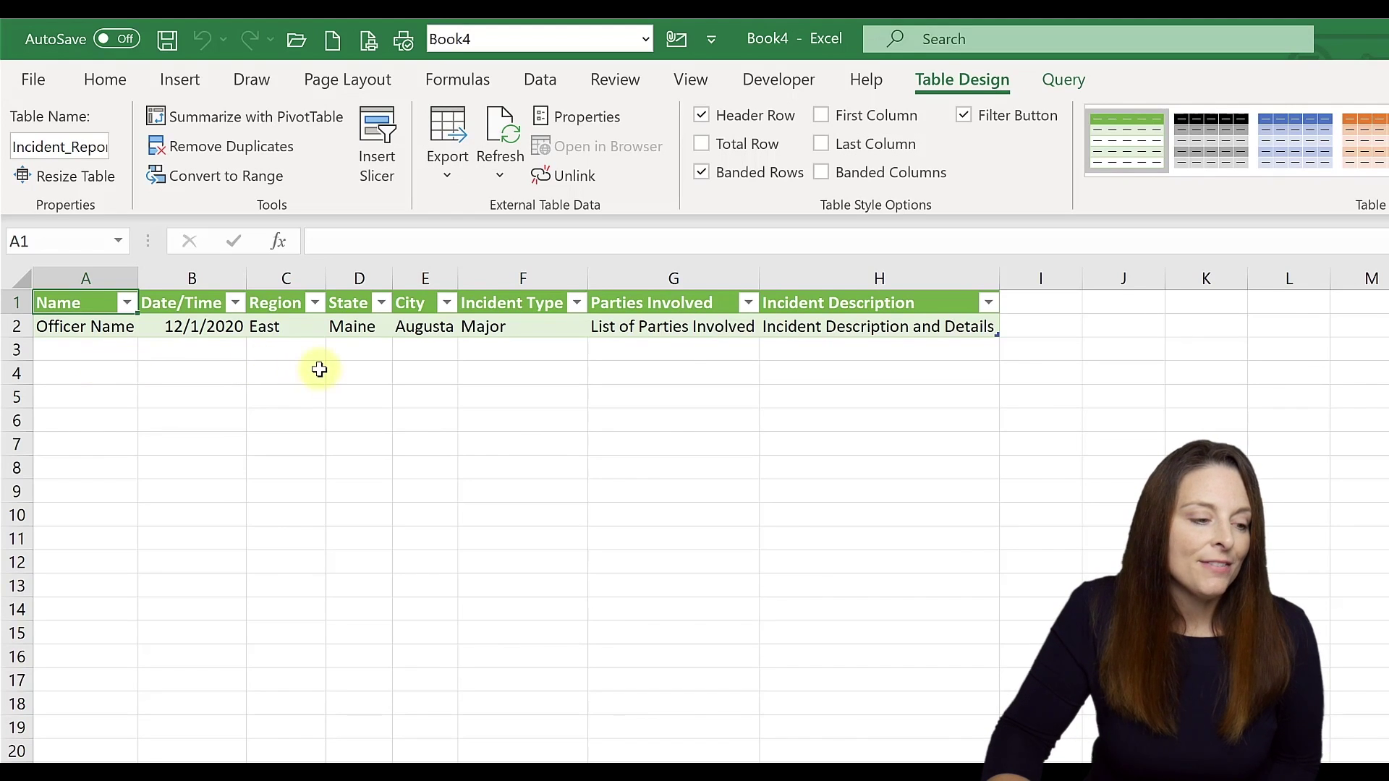
pyautogui.click(91, 366)
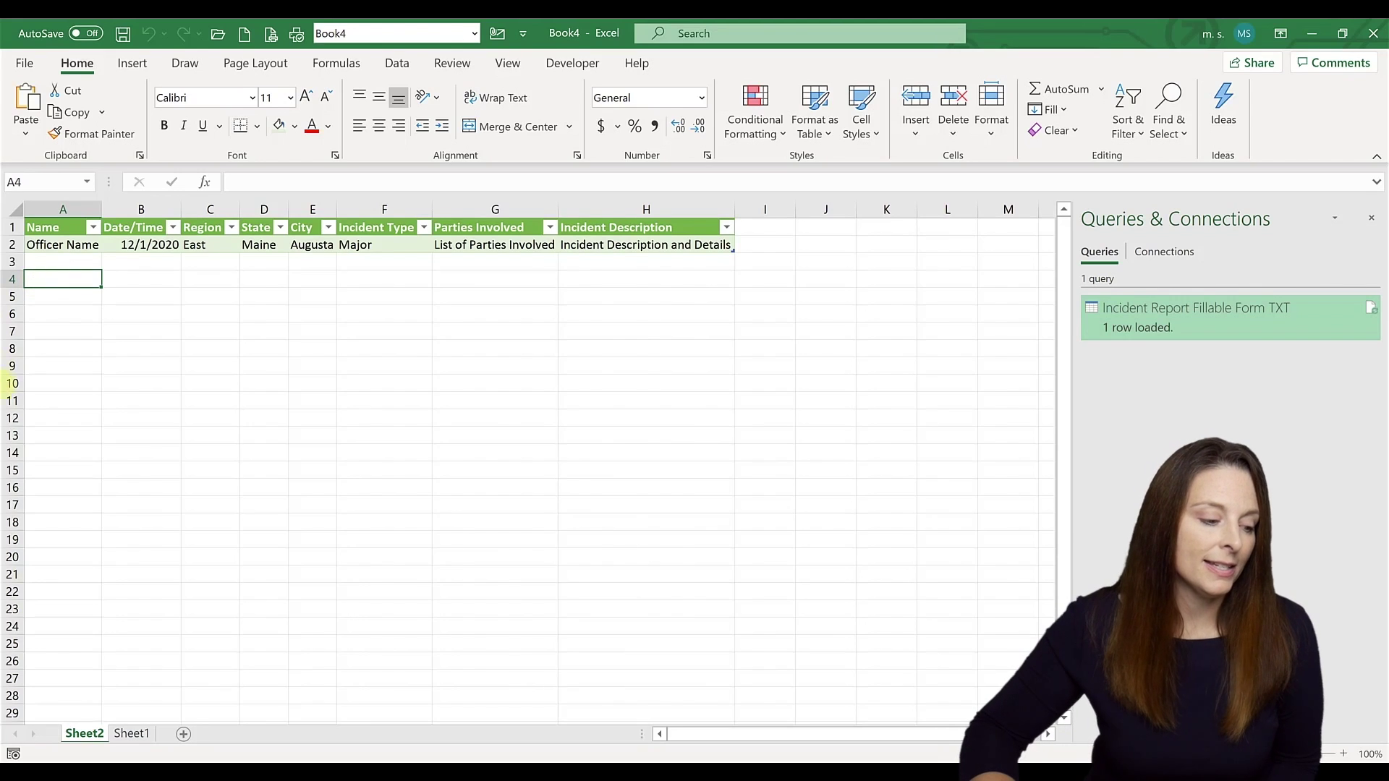
# Step: On Sheet1, import 'Incident Report Fillable Form 2 TXT' via From Text/CSV into a preview
pyautogui.click(136, 735)
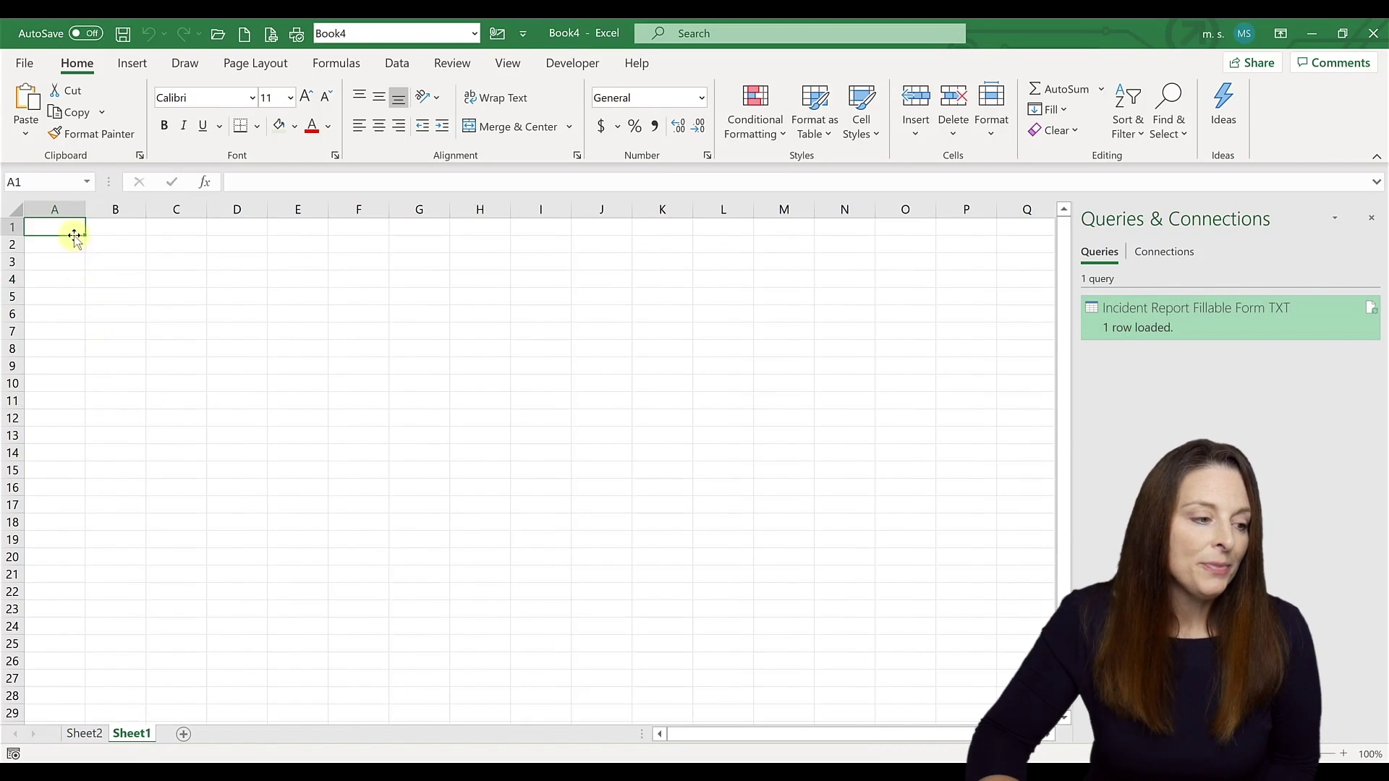
pyautogui.click(407, 63)
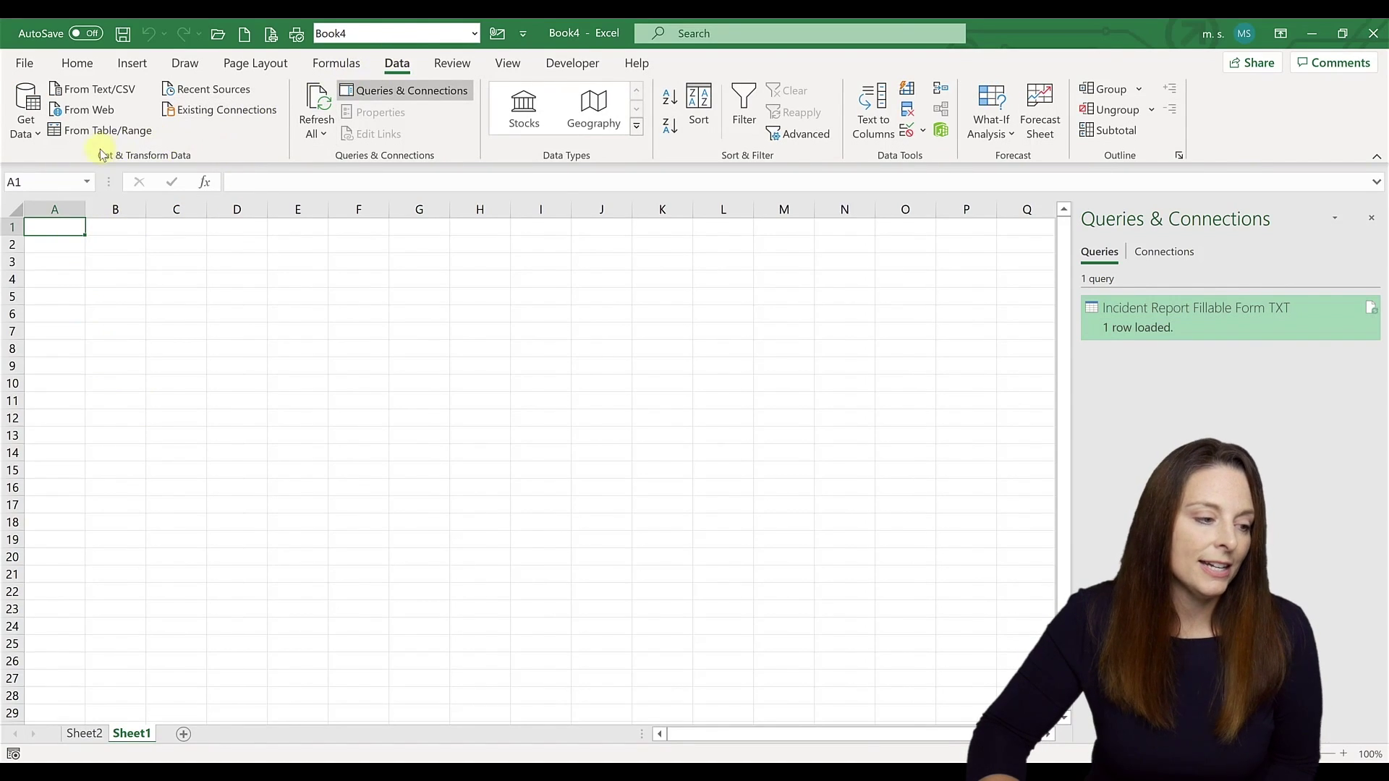
pyautogui.click(34, 134)
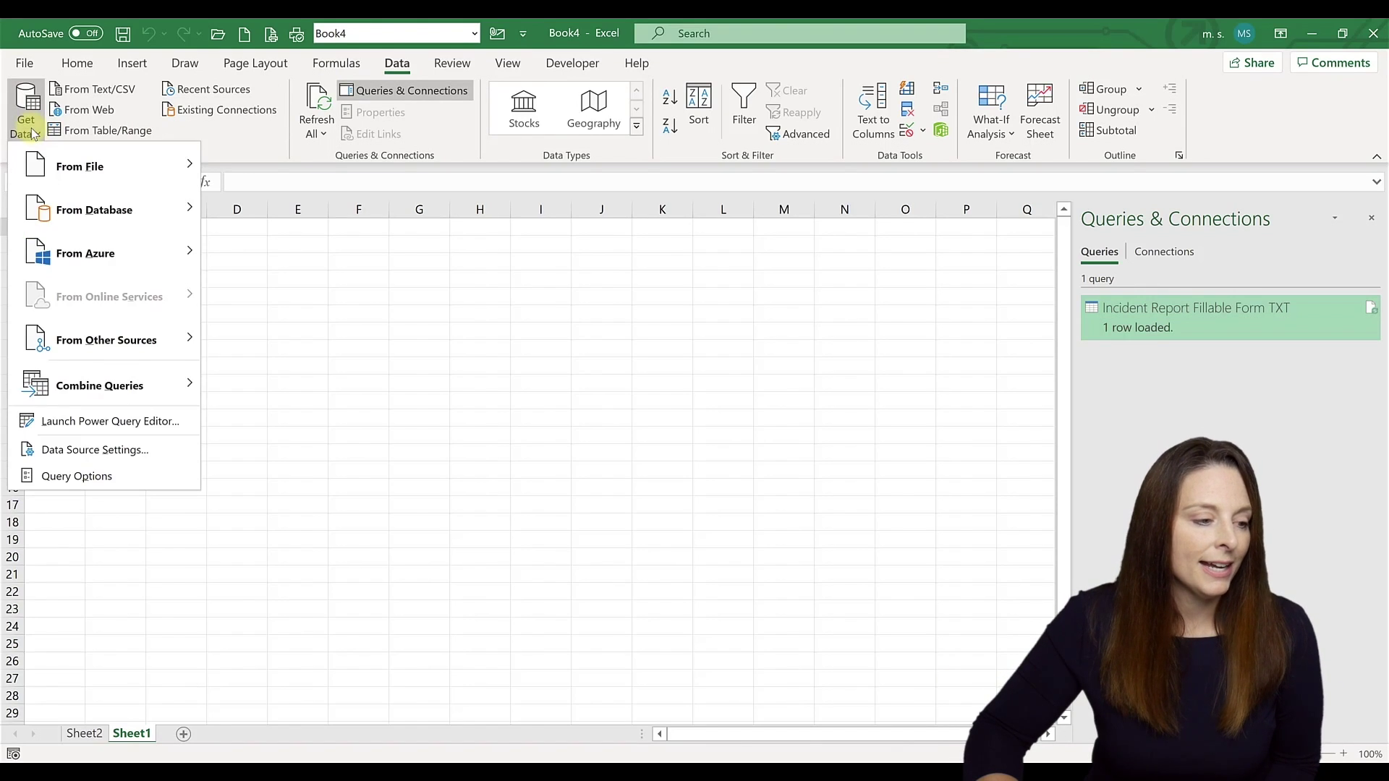
pyautogui.moveTo(94, 163)
pyautogui.click(259, 212)
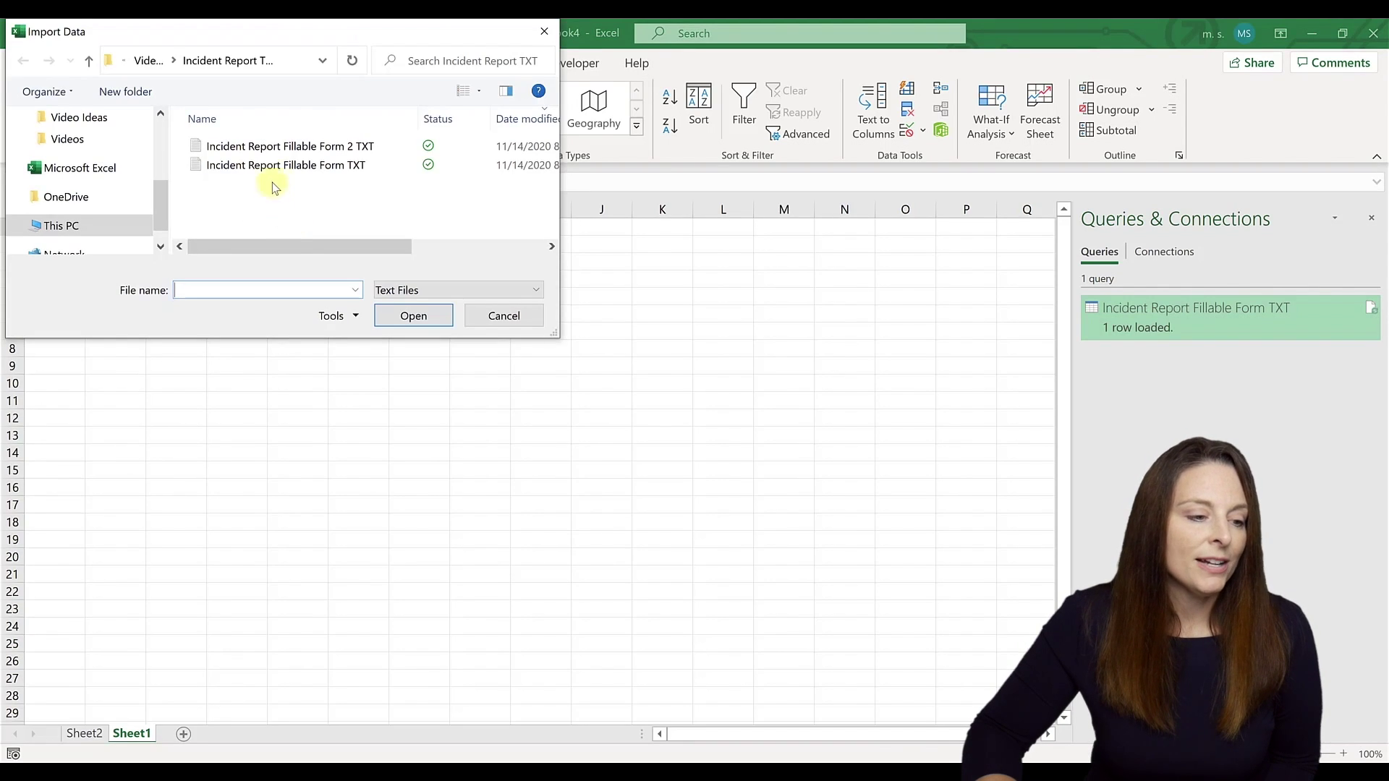
pyautogui.click(343, 149)
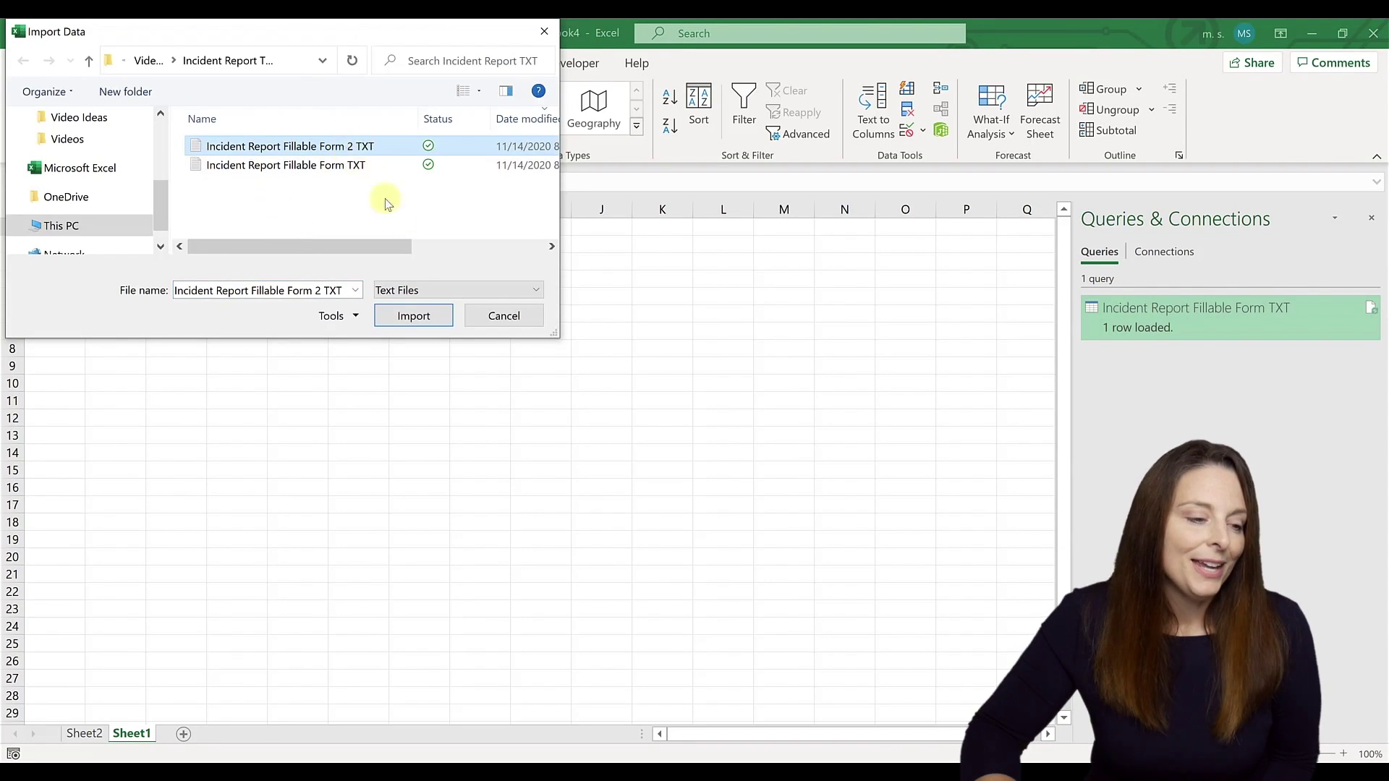
pyautogui.click(415, 319)
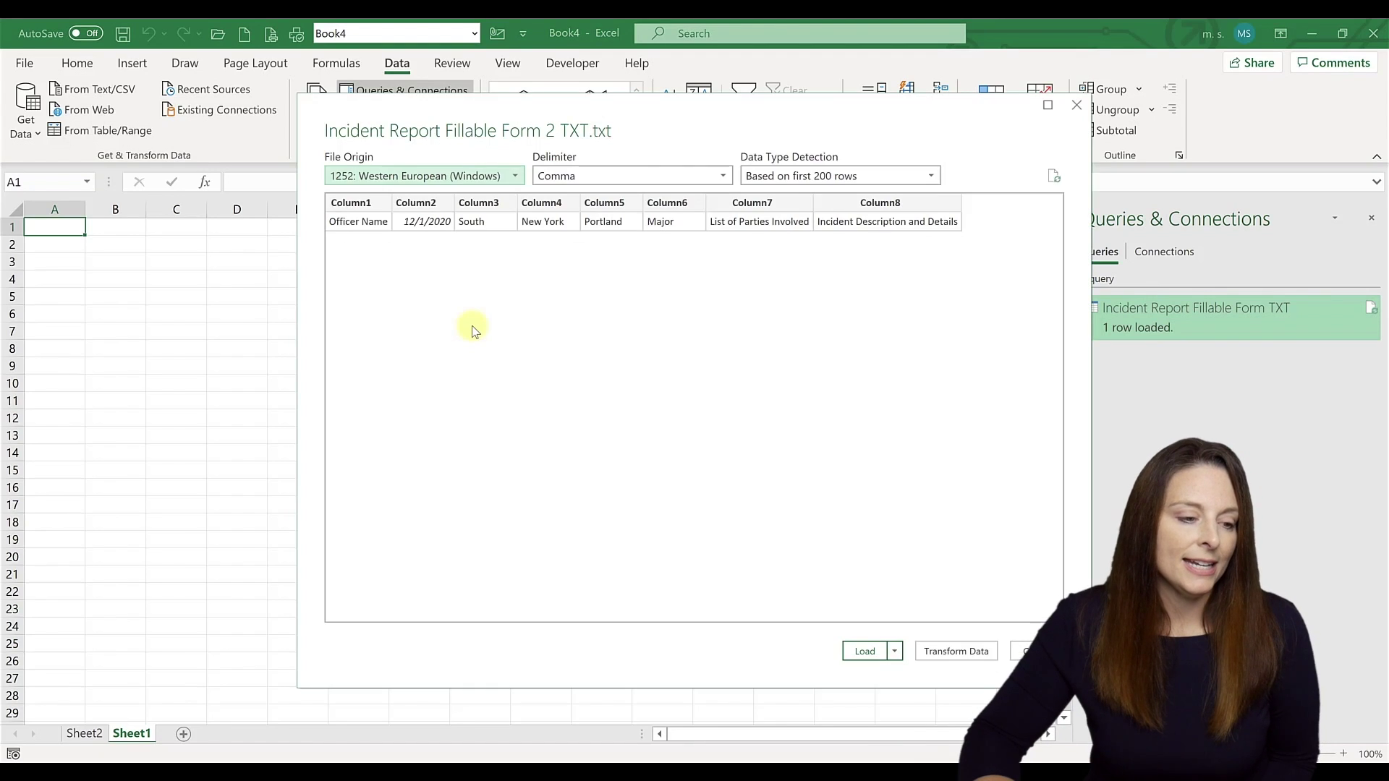
# Step: Load the data to Sheet1 at $A$1 via Load To, then select its record in row 2
pyautogui.click(897, 652)
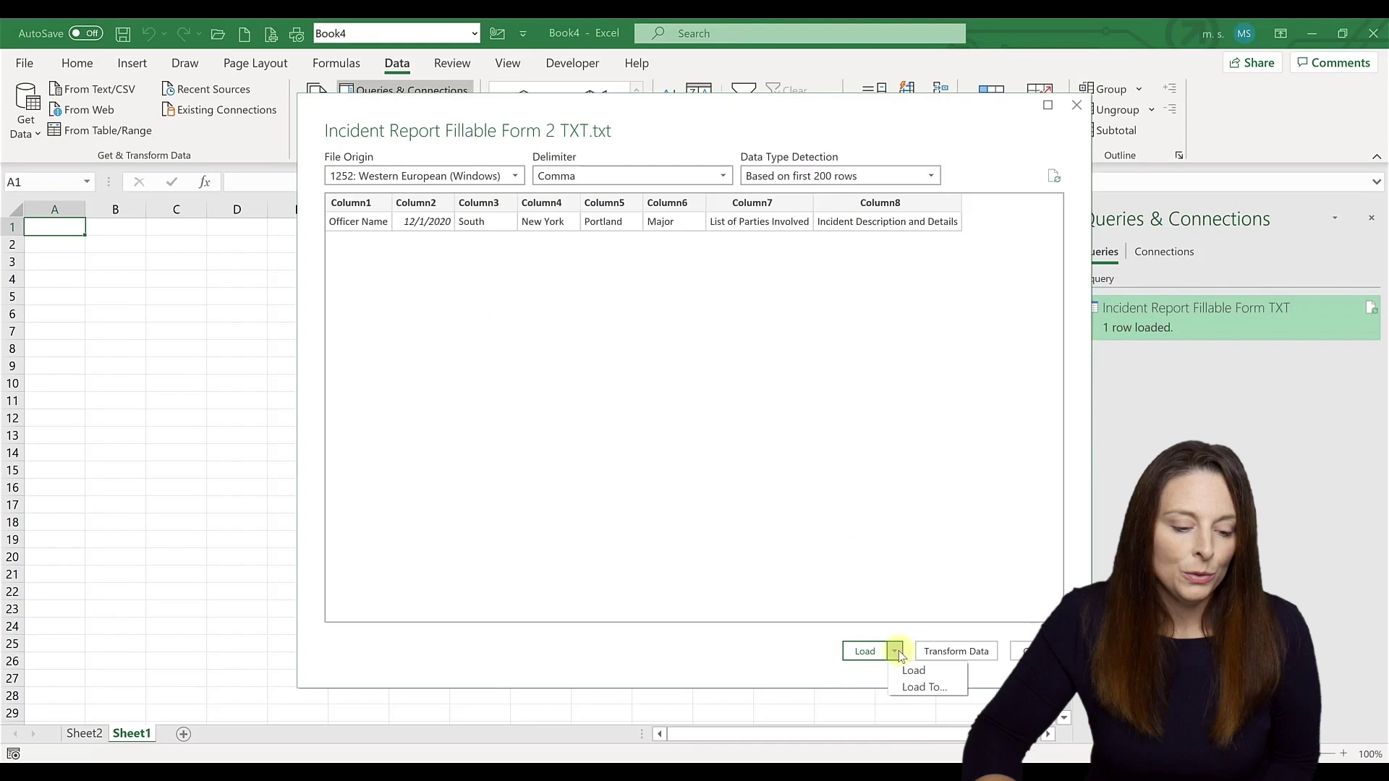
pyautogui.click(917, 688)
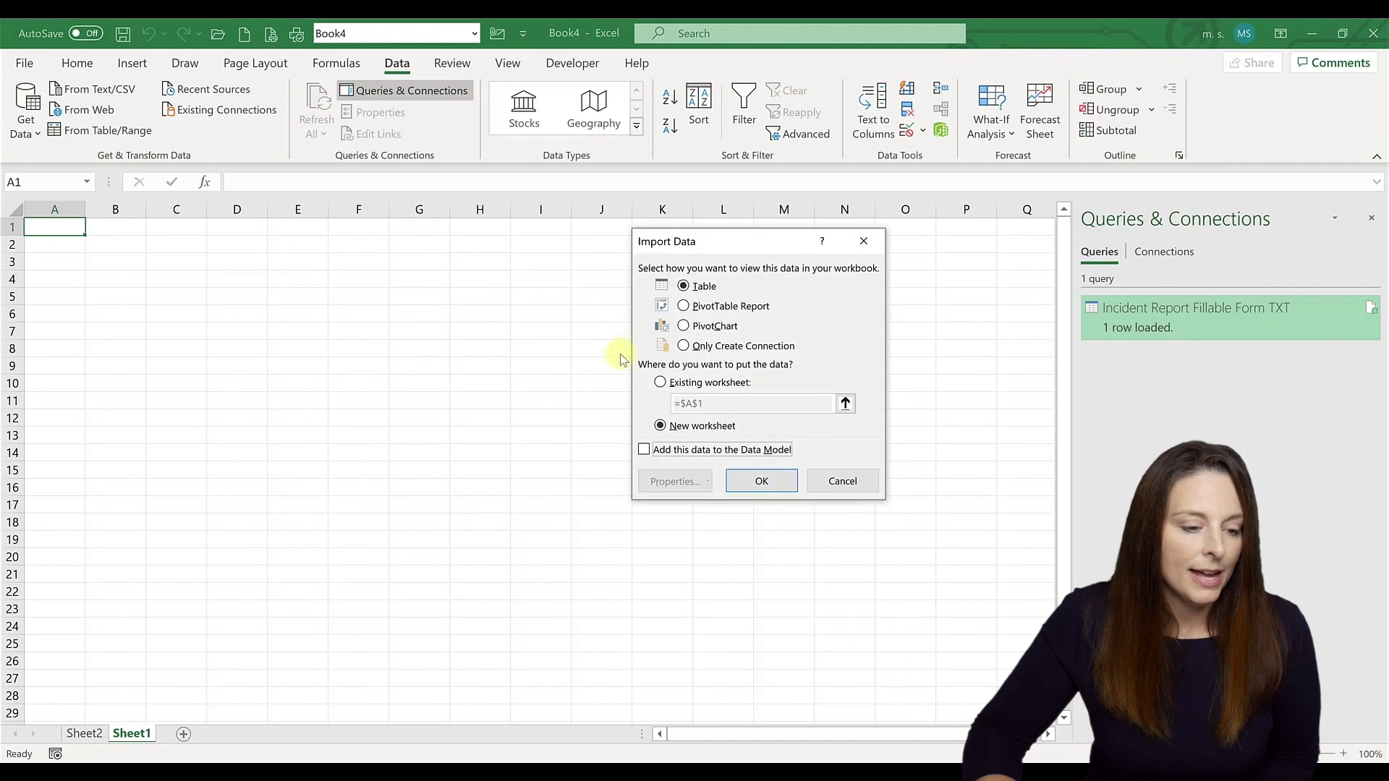
pyautogui.click(661, 384)
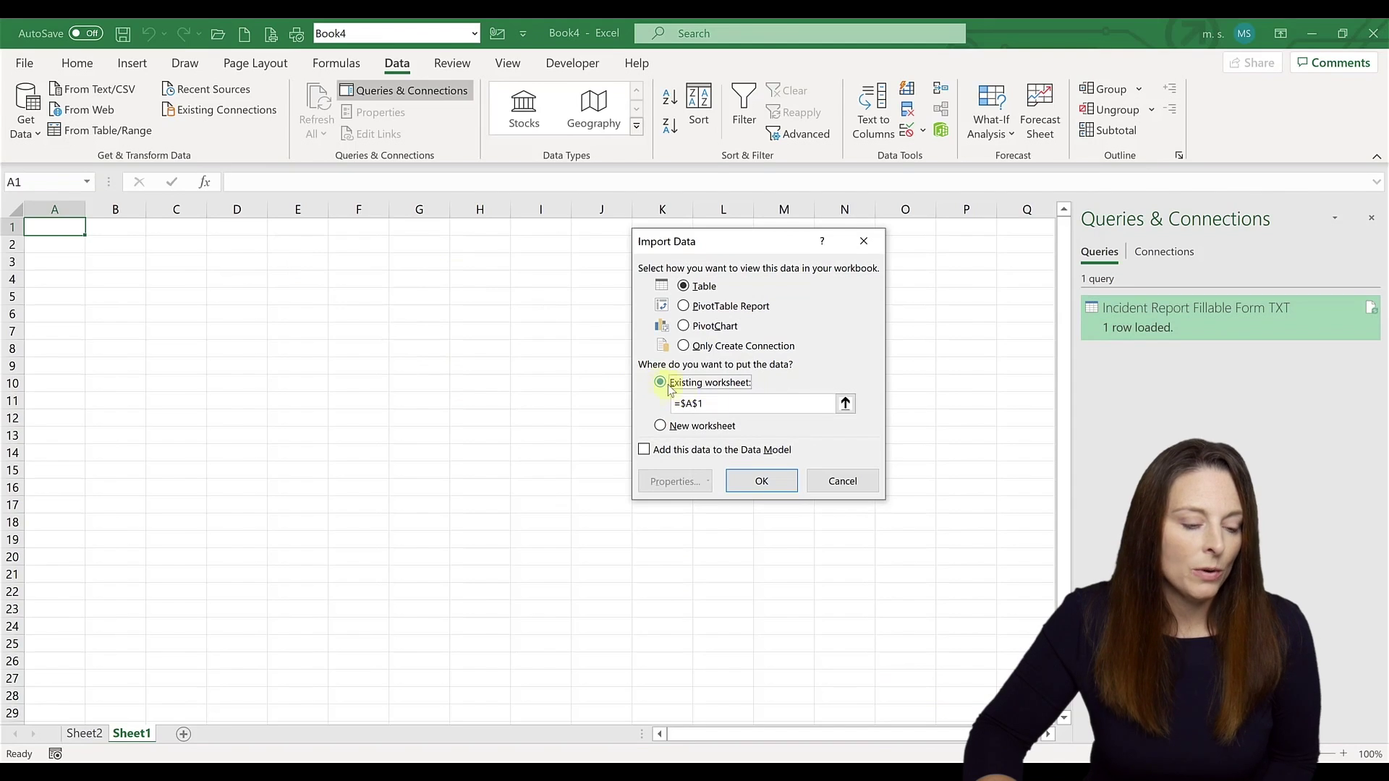
pyautogui.click(763, 482)
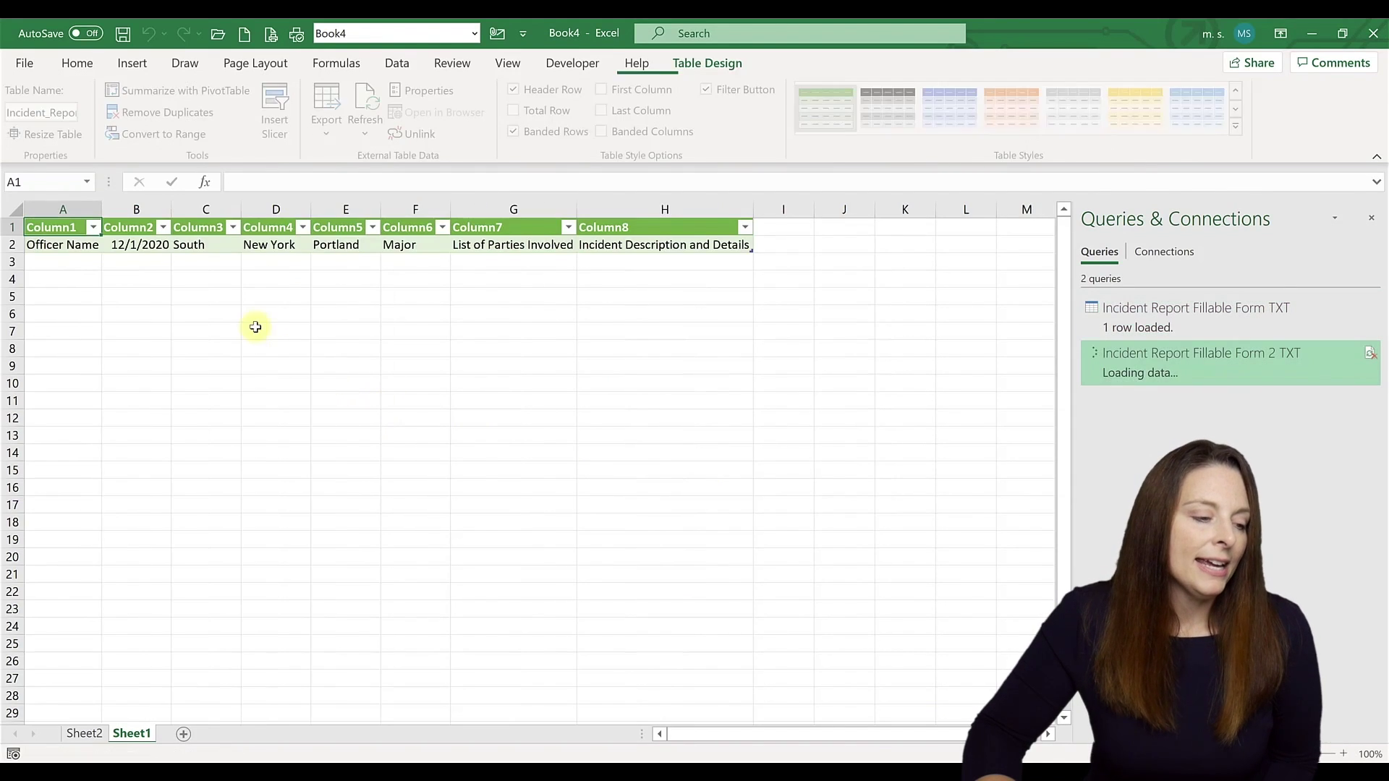
pyautogui.click(15, 245)
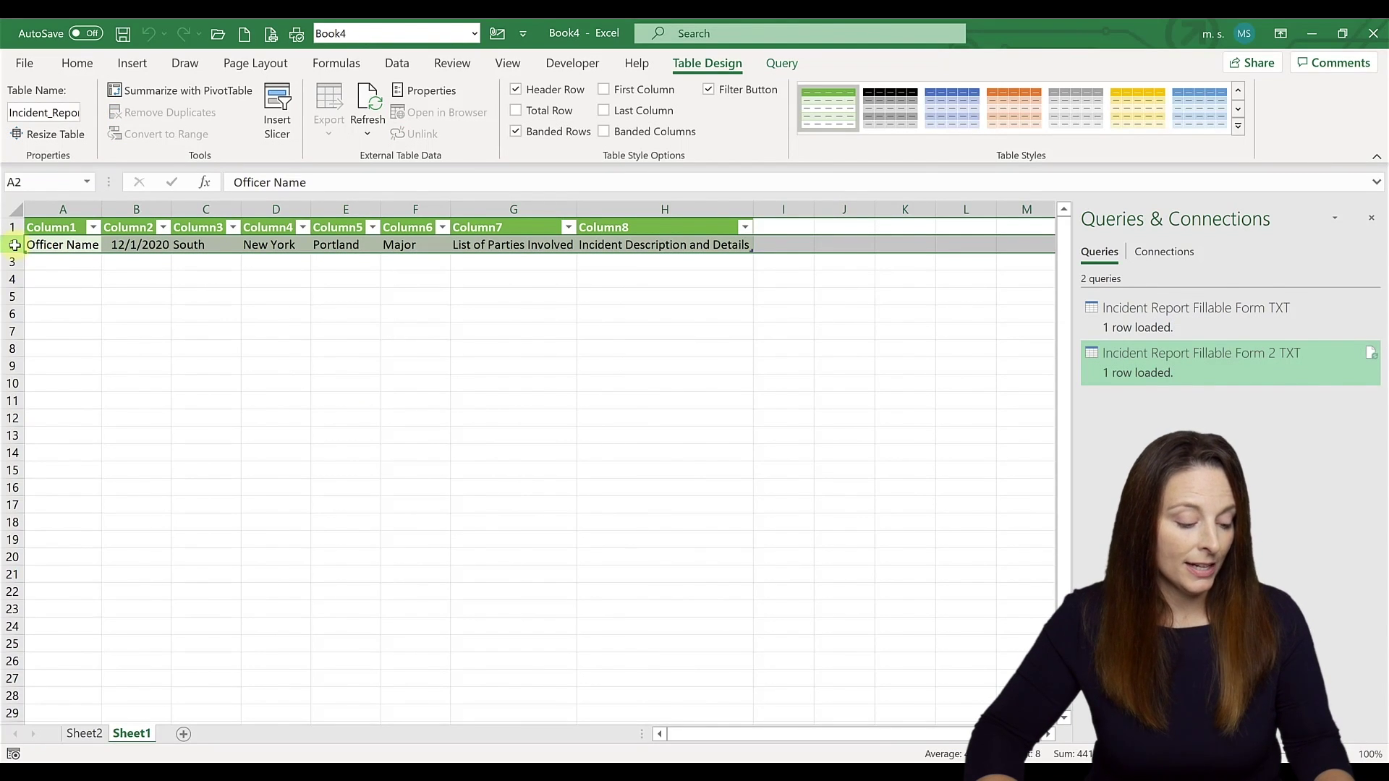
# Step: Paste the second form's South/New York/Portland record into row 3, under the first record
pyautogui.hotkey('ctrl', 'c')
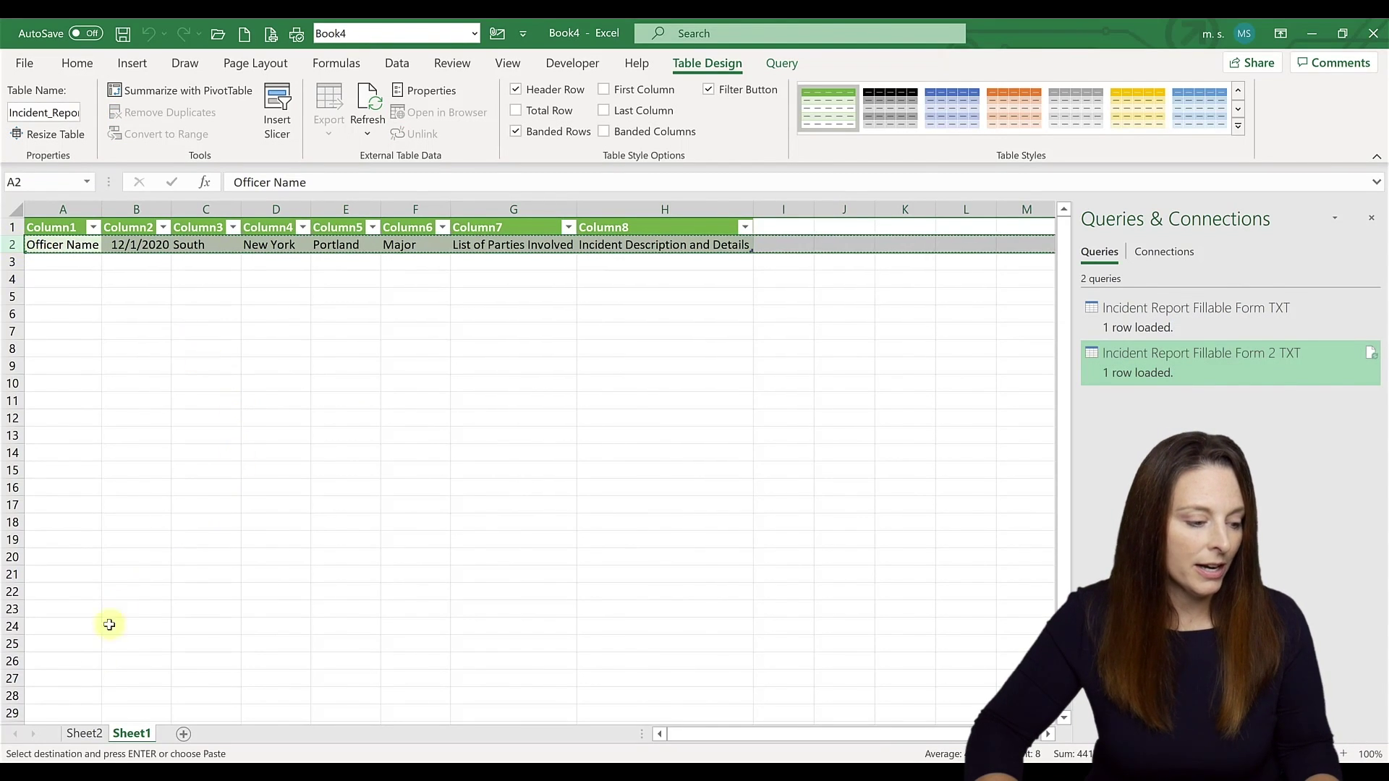
pyautogui.click(84, 733)
pyautogui.click(49, 280)
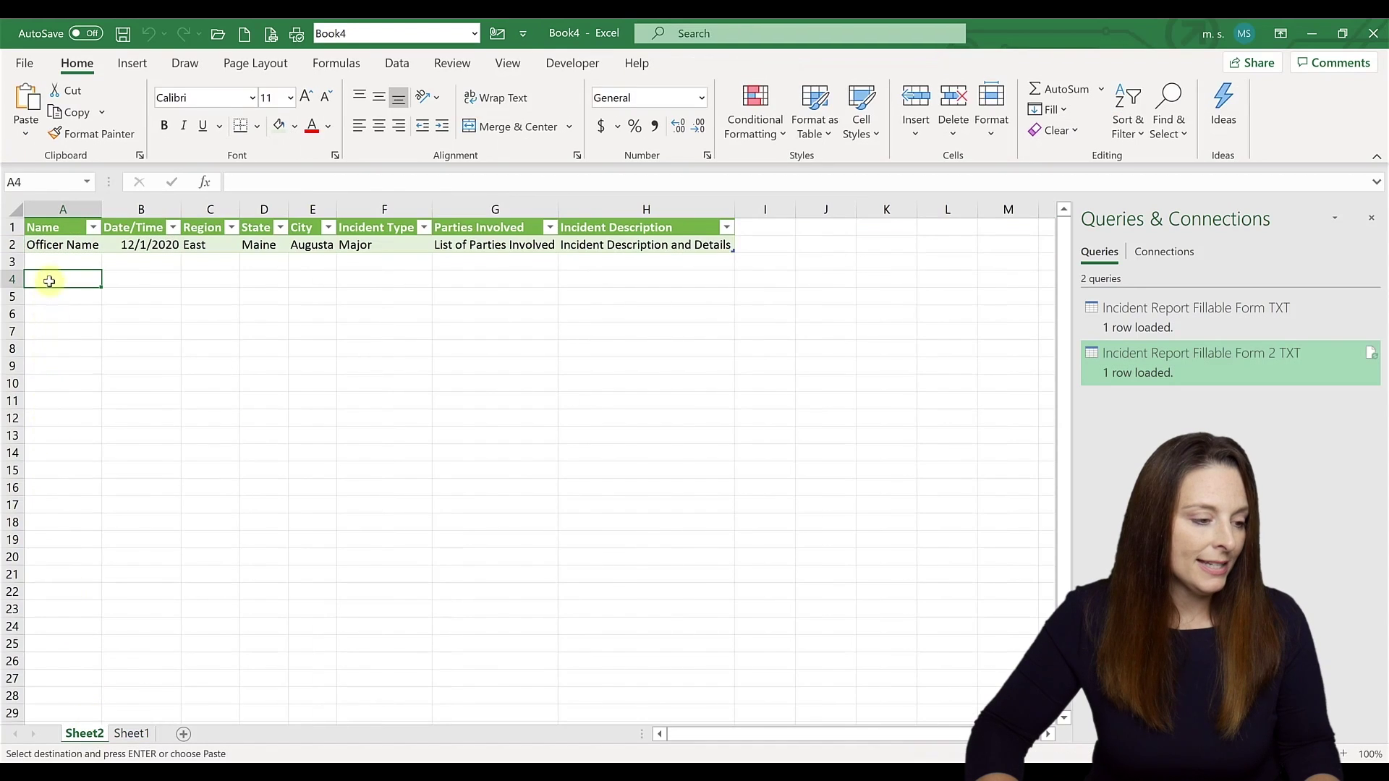
pyautogui.click(58, 262)
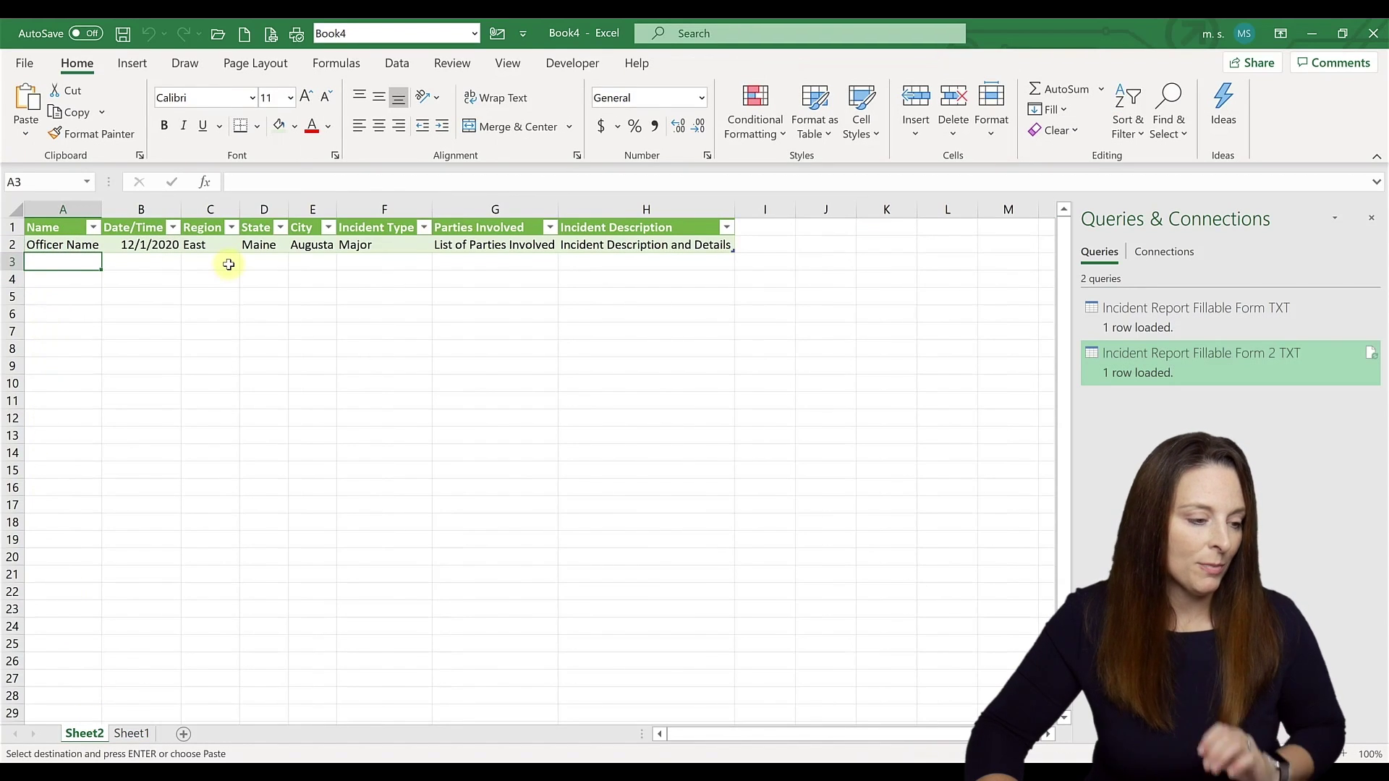
pyautogui.hotkey('ctrl', 'v')
pyautogui.click(162, 368)
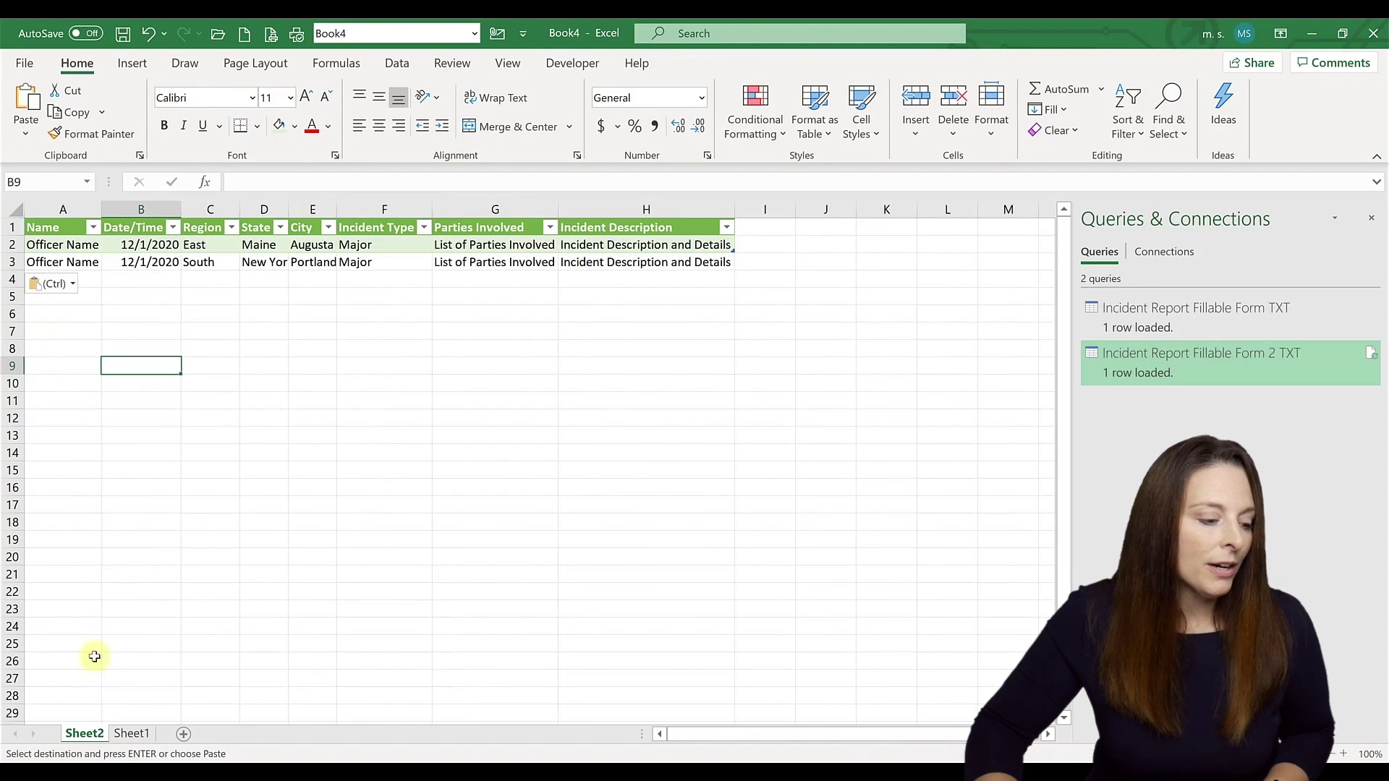
# Step: Rename the sheet to 'Main Database' and return to Sheet1
pyautogui.doubleClick(89, 733)
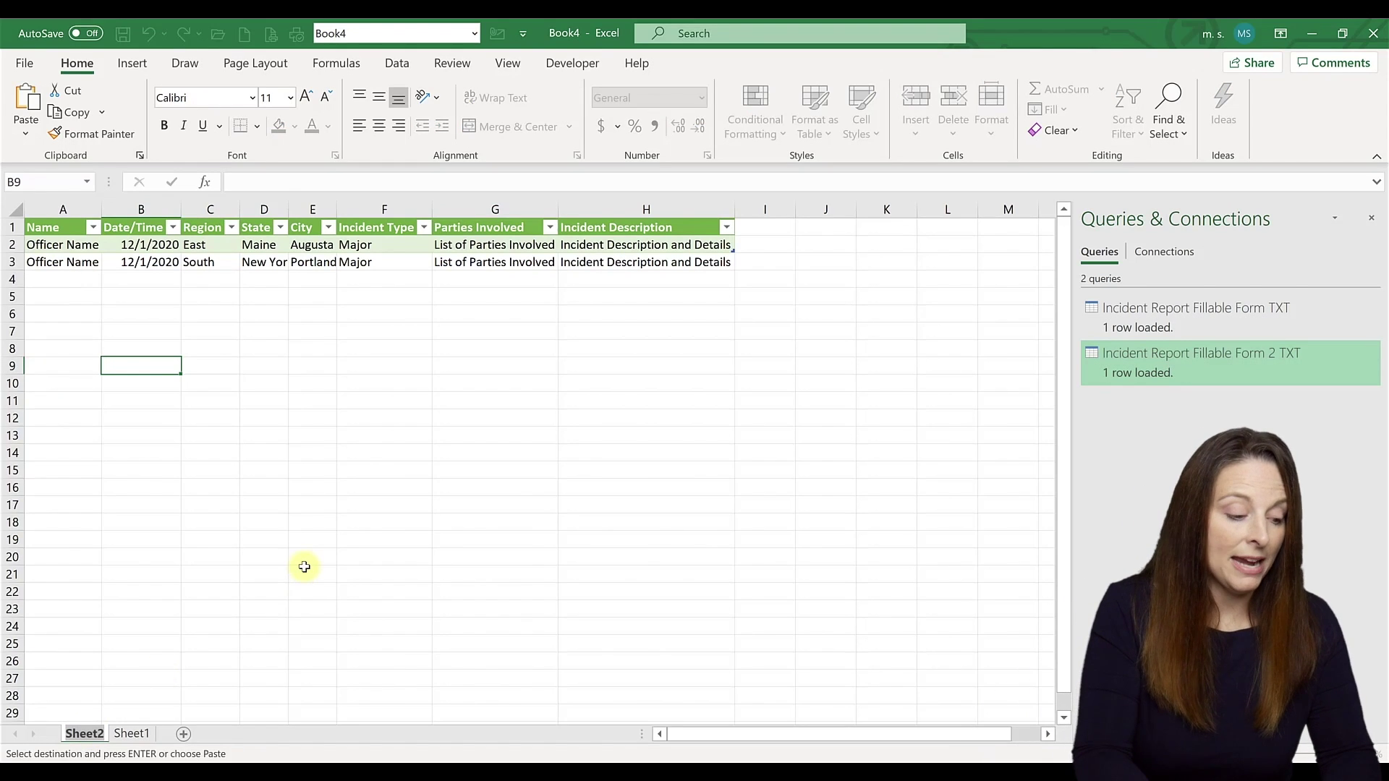
pyautogui.write('Main Dat')
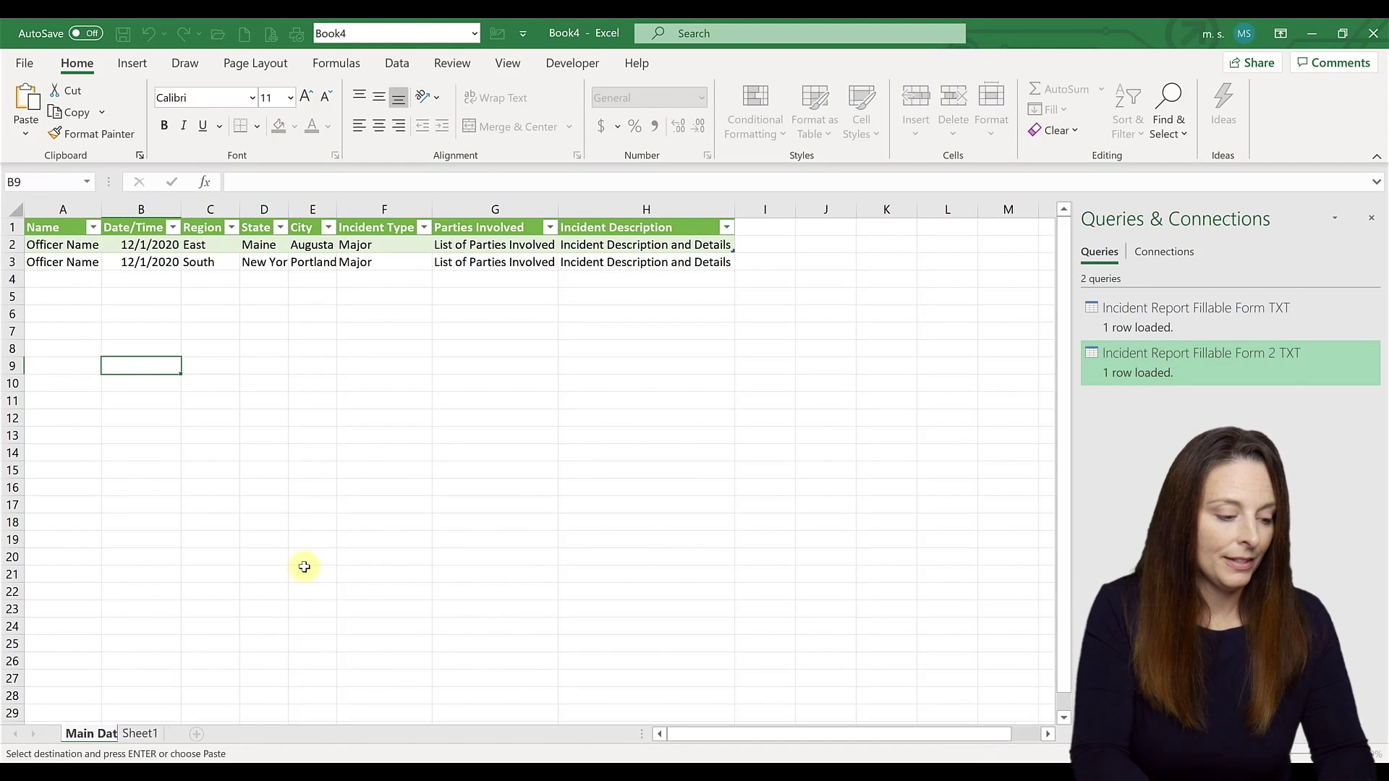
pyautogui.write('abase')
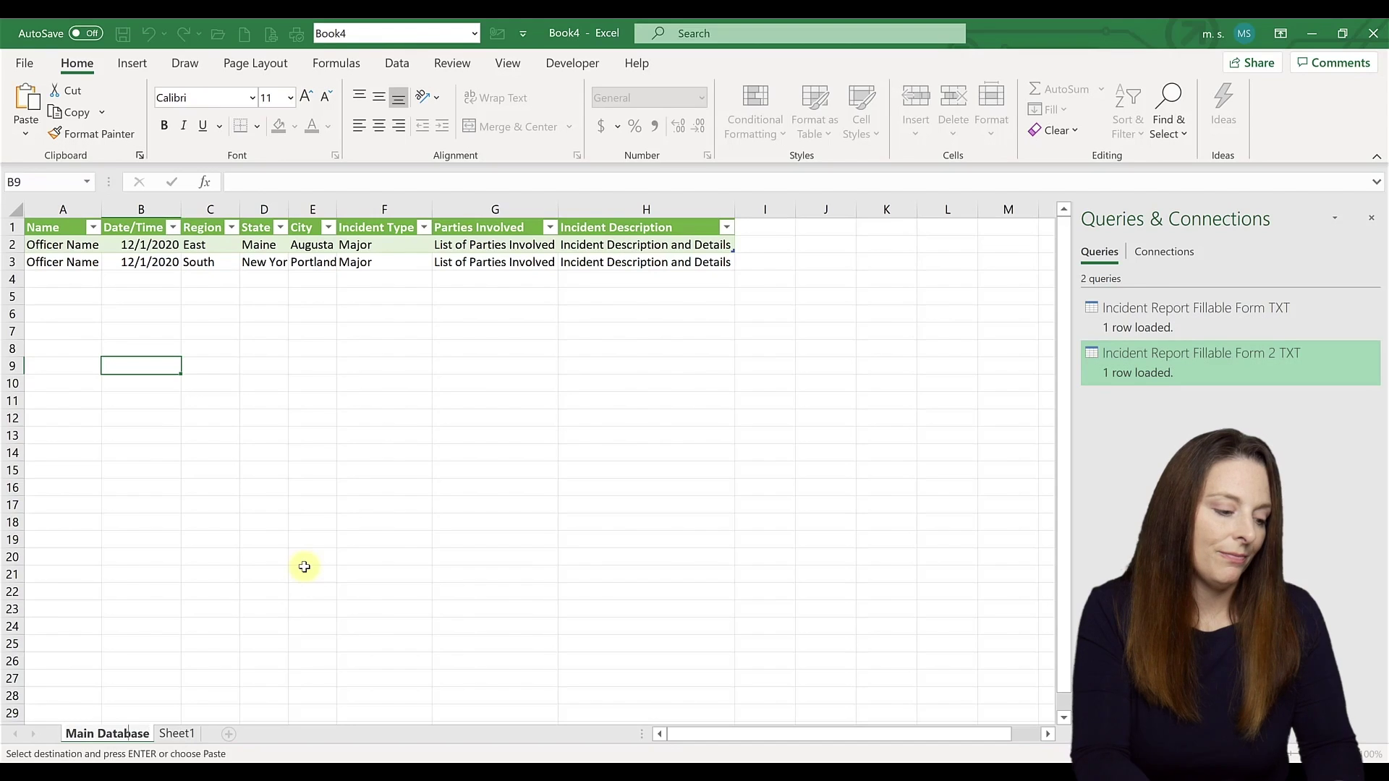
pyautogui.press('Return')
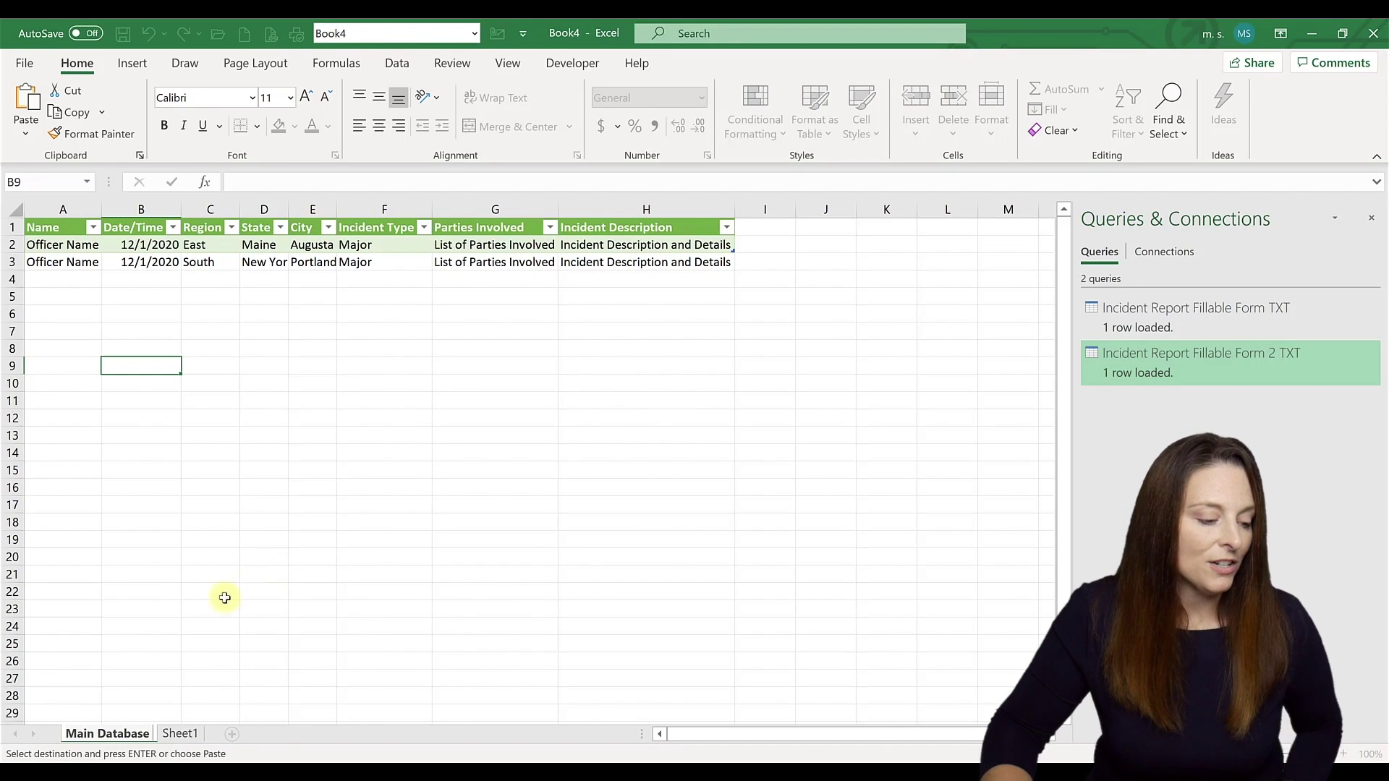
pyautogui.click(189, 610)
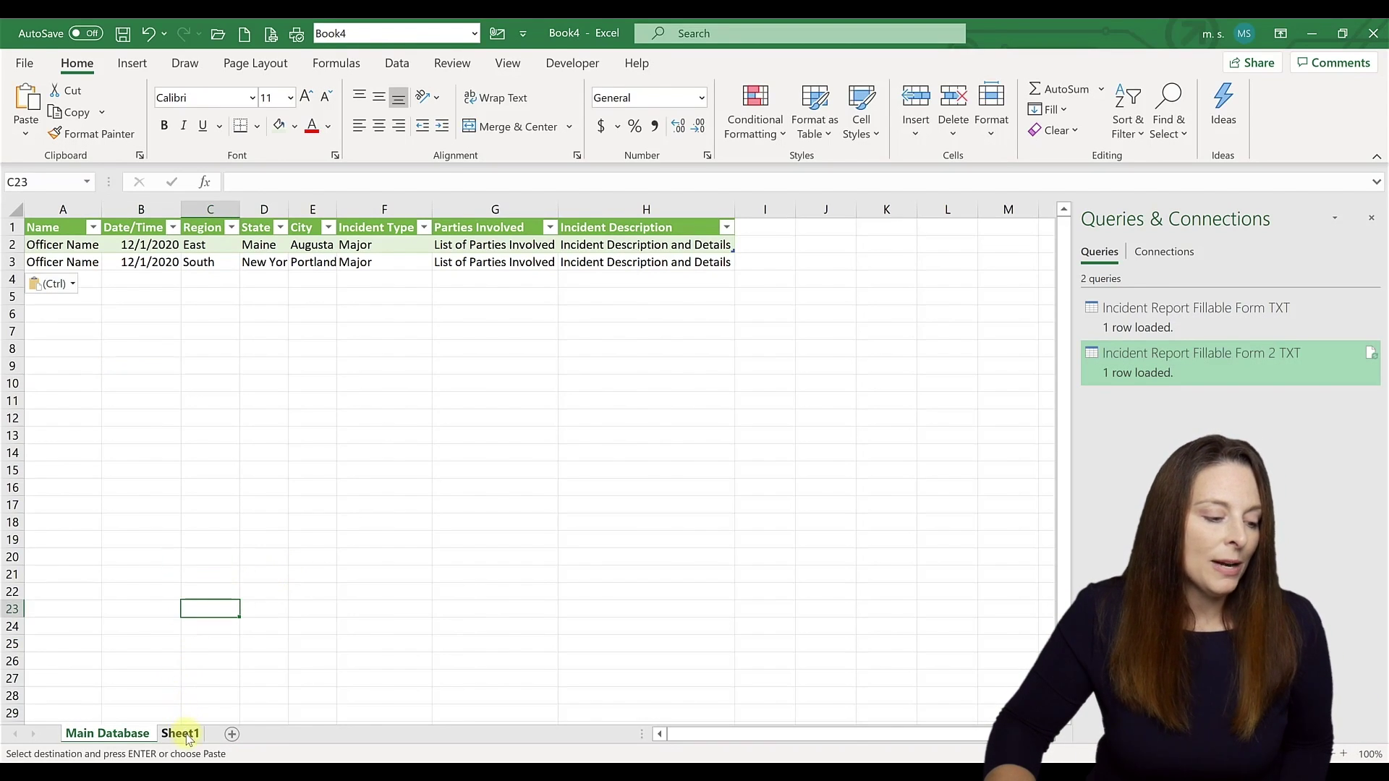
pyautogui.click(184, 735)
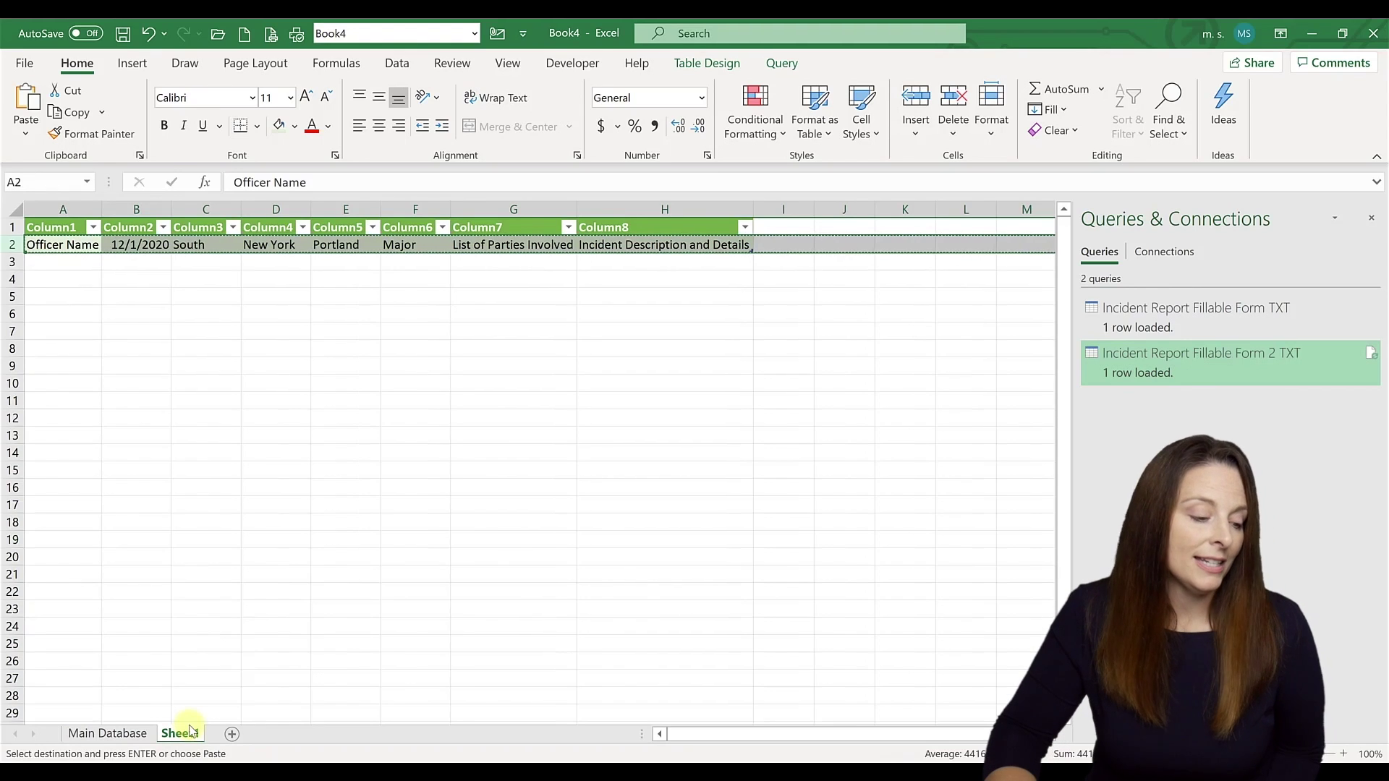
# Step: Permanently delete Sheet1, leaving only the Main Database sheet
pyautogui.rightClick(190, 730)
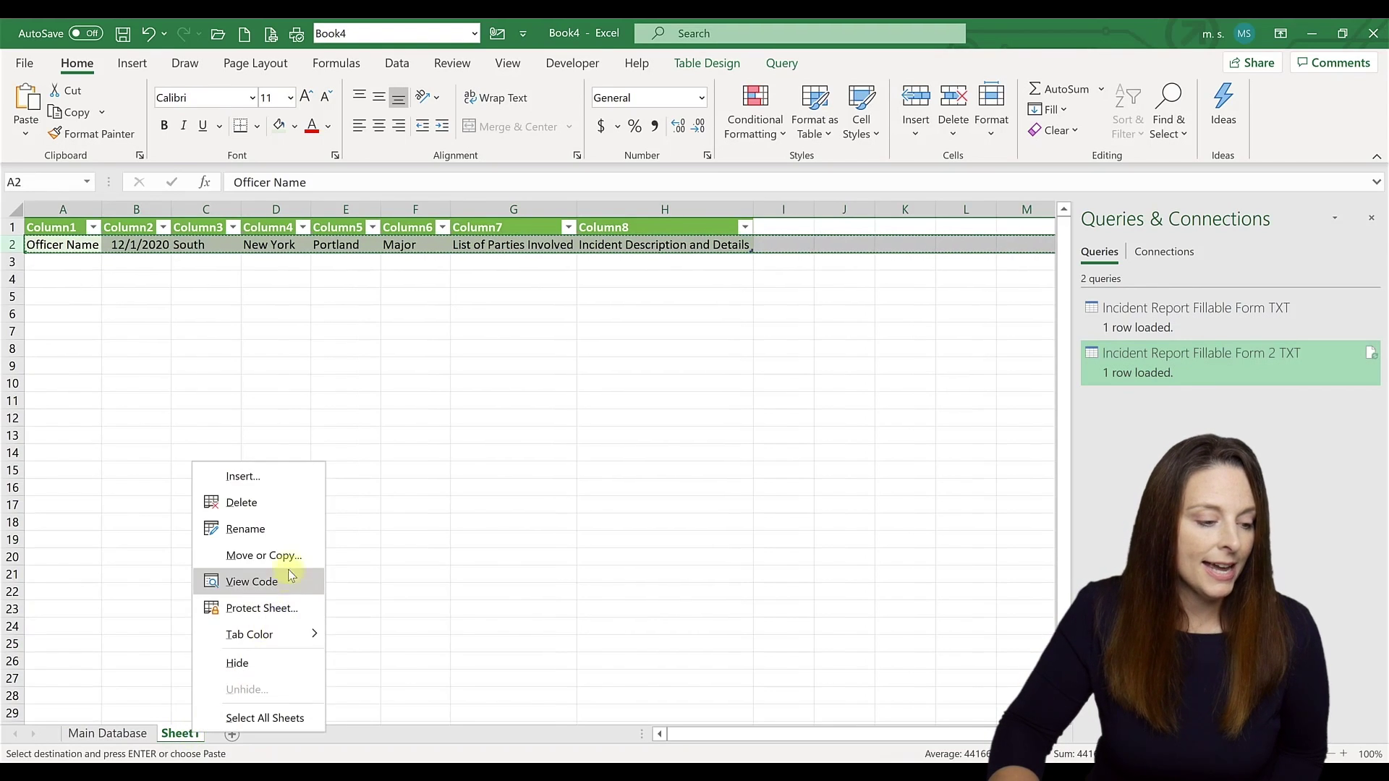
pyautogui.click(281, 504)
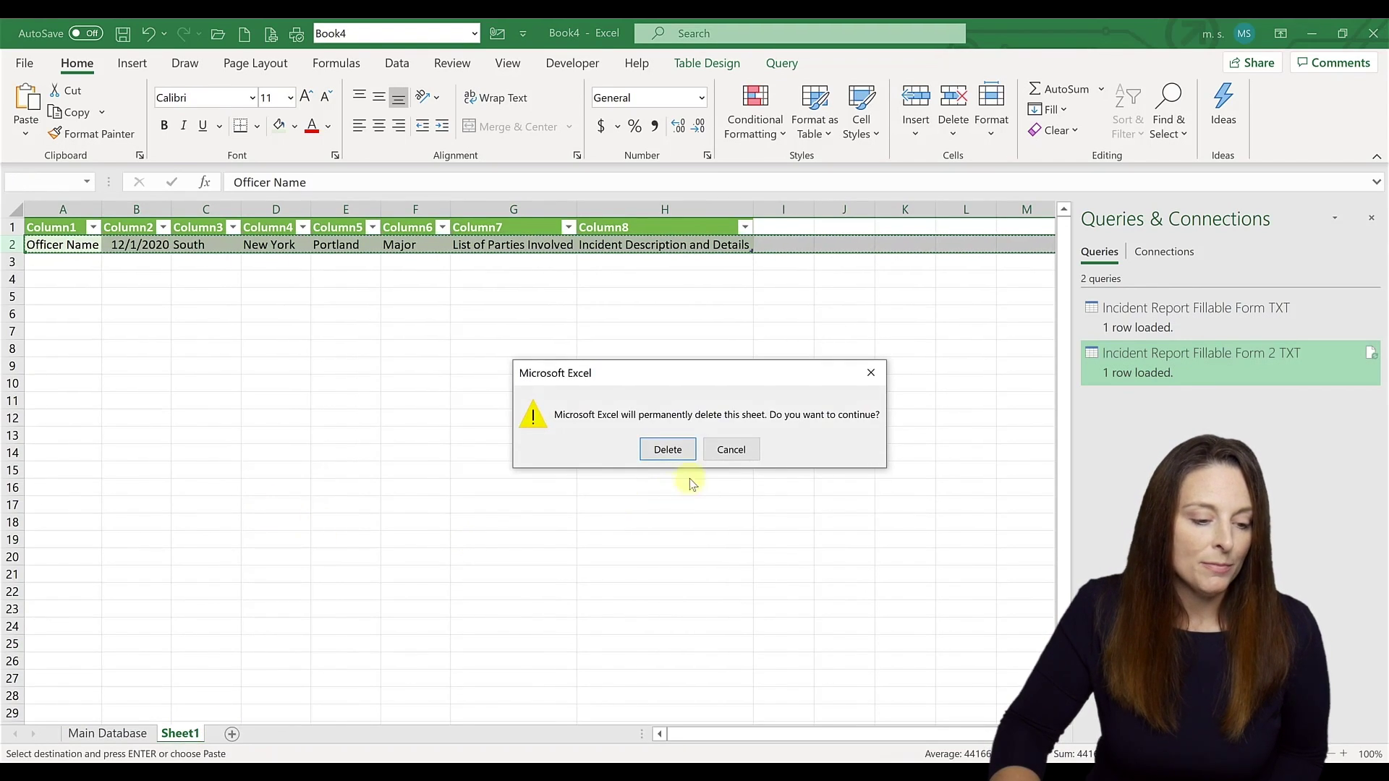
pyautogui.click(666, 450)
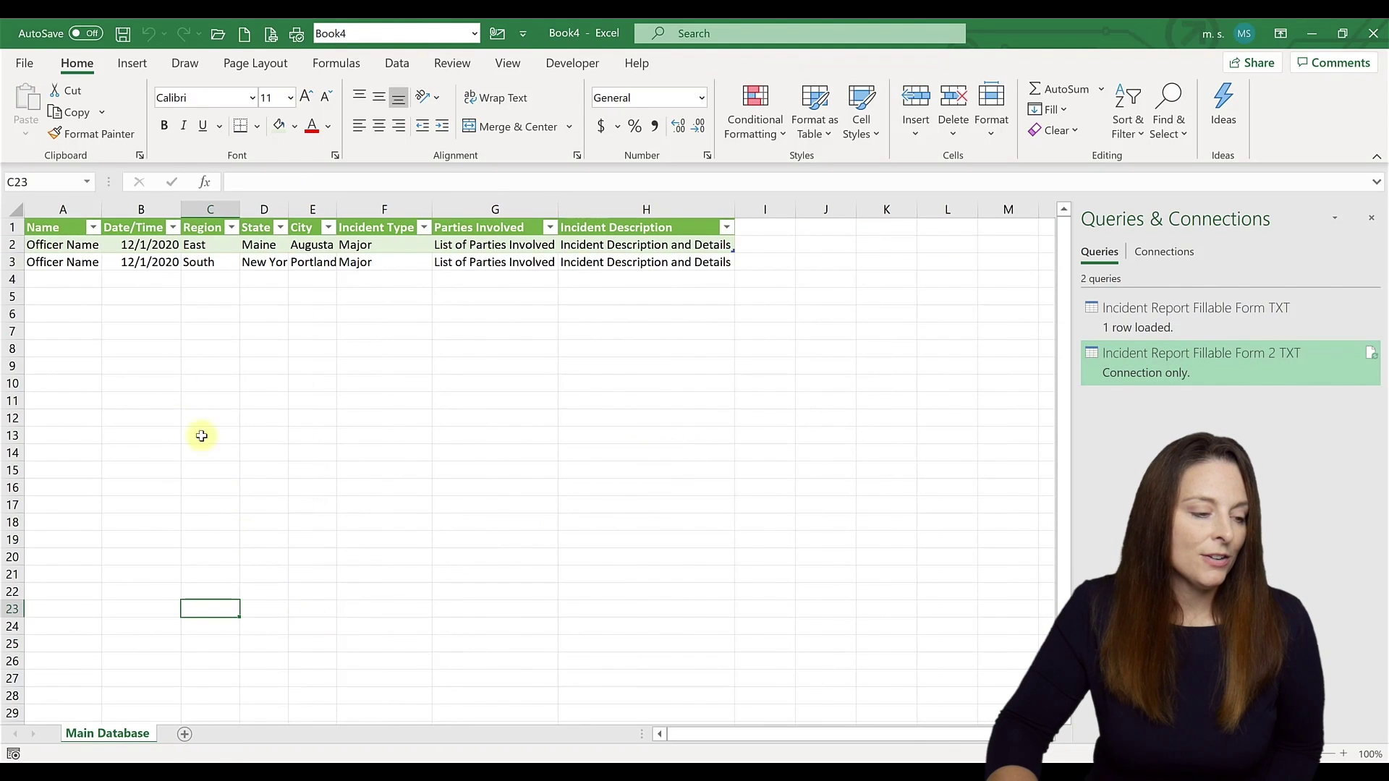
# Step: AutoFit the Main Database table's columns to fit both records
pyautogui.click(55, 227)
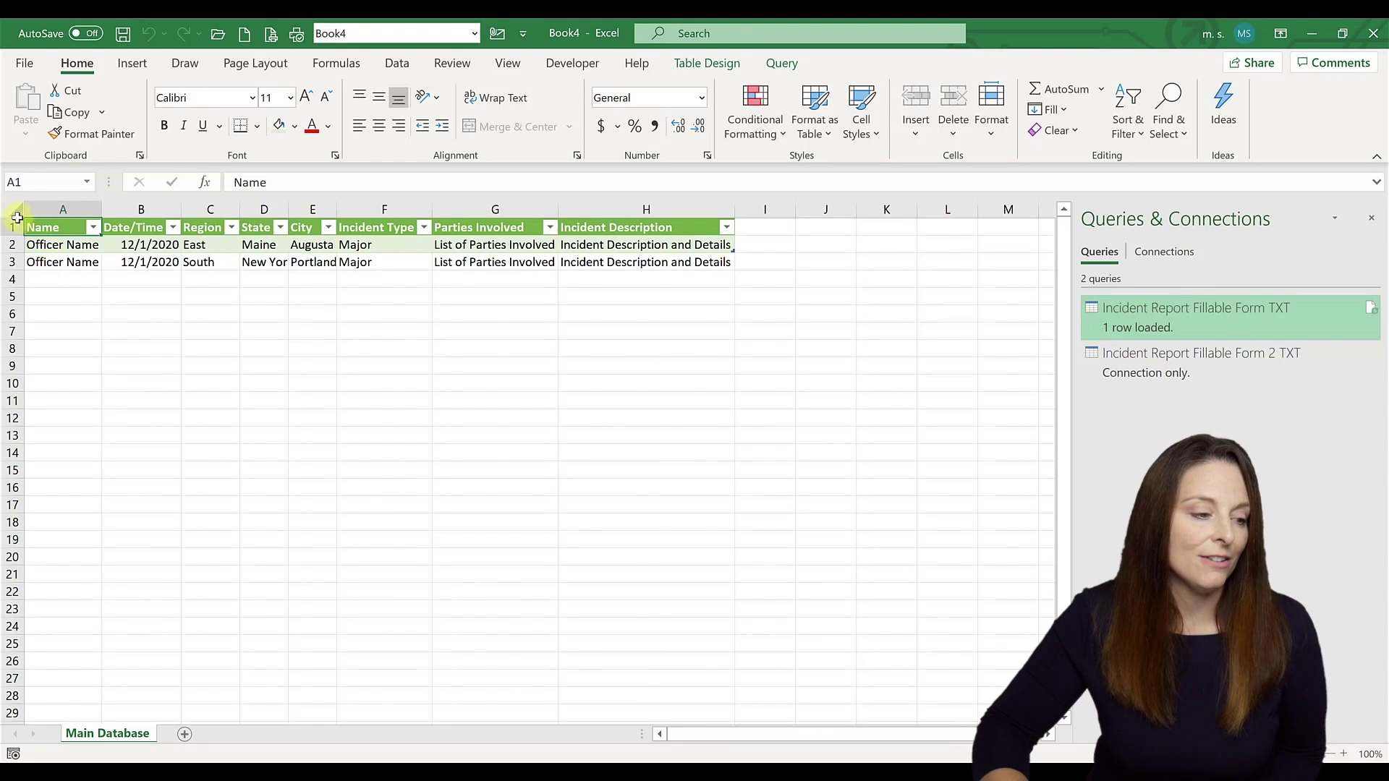
pyautogui.moveTo(89, 203); pyautogui.dragTo(101, 206)
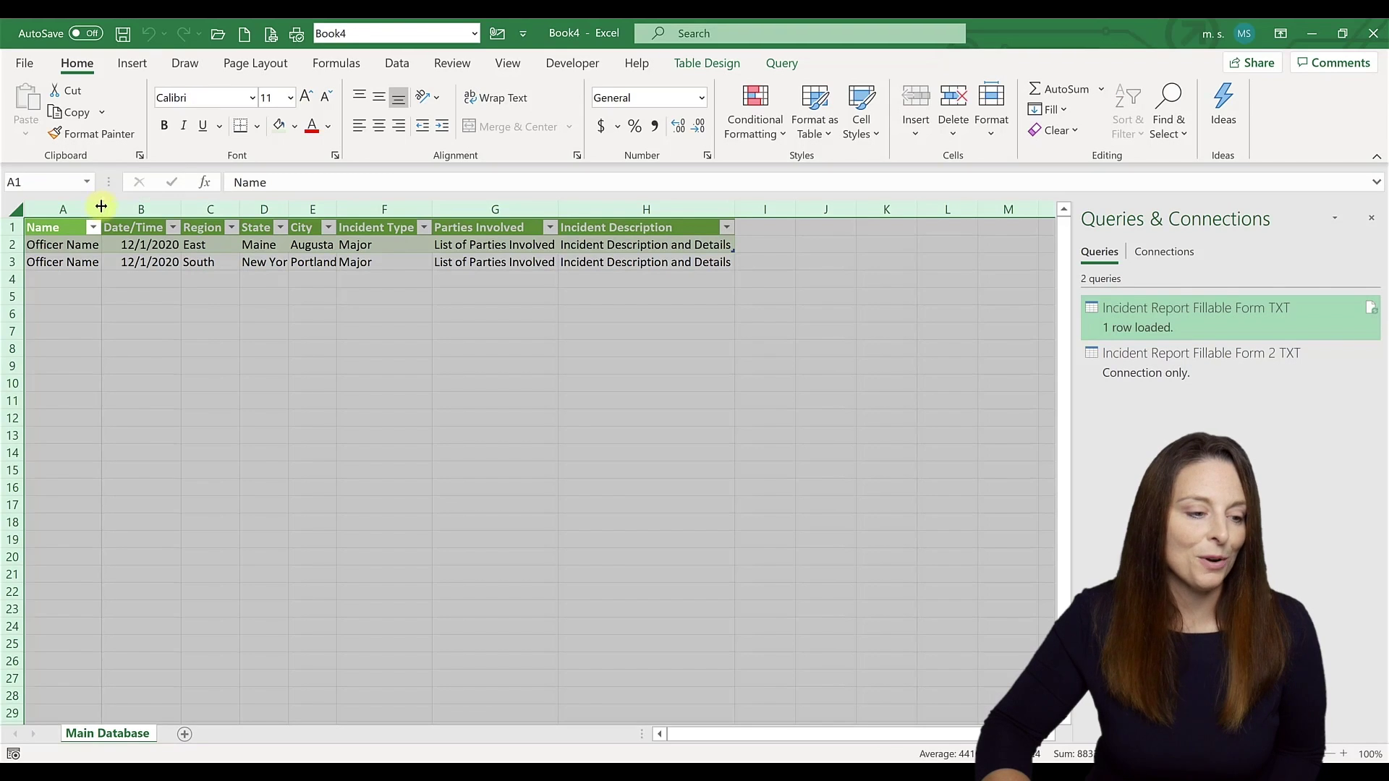
pyautogui.doubleClick(101, 206)
pyautogui.click(64, 303)
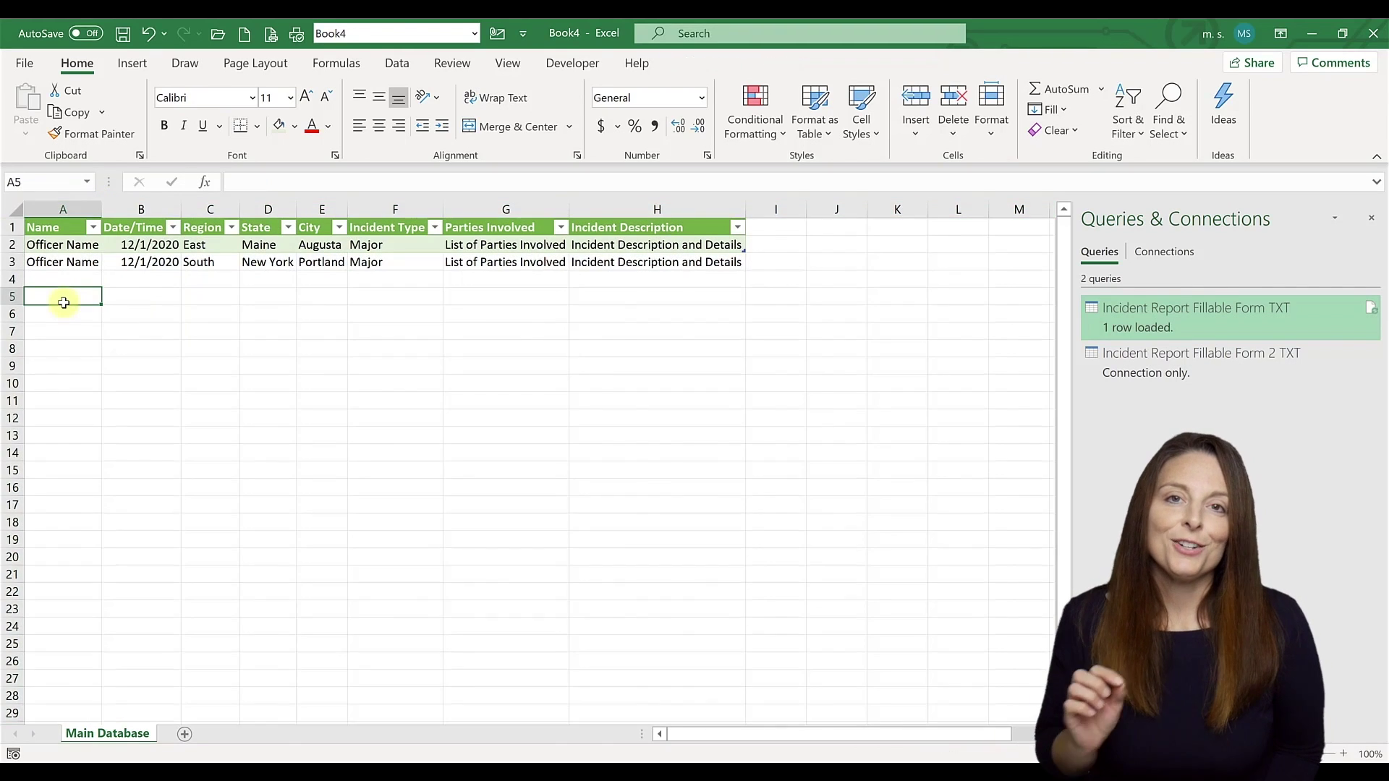